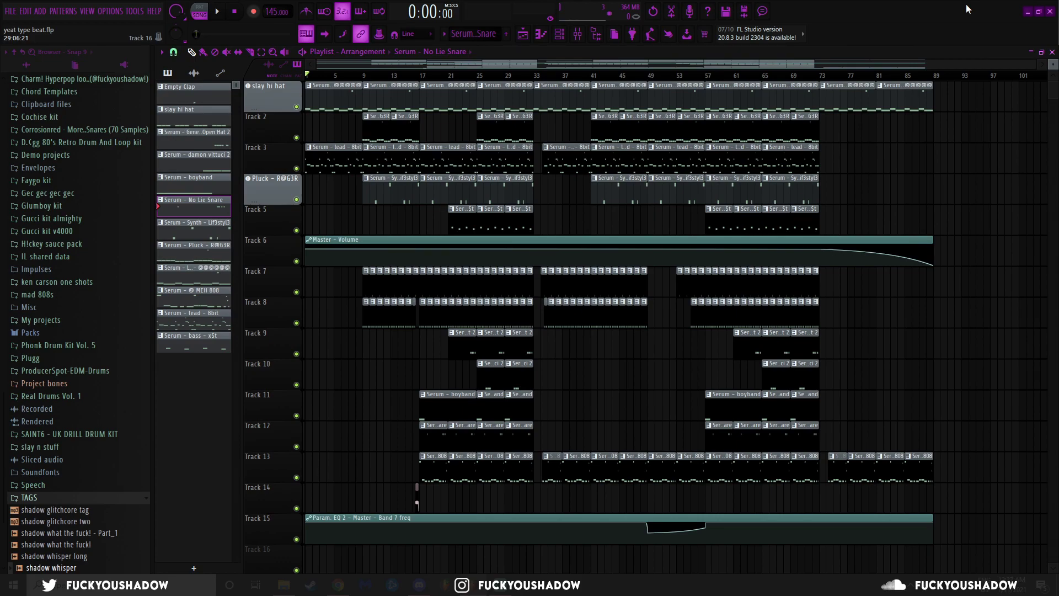
Open the channel rack and inspect the samples loaded in the Generic Open Hat 2 and No Lie Snare channels.
key("F6")
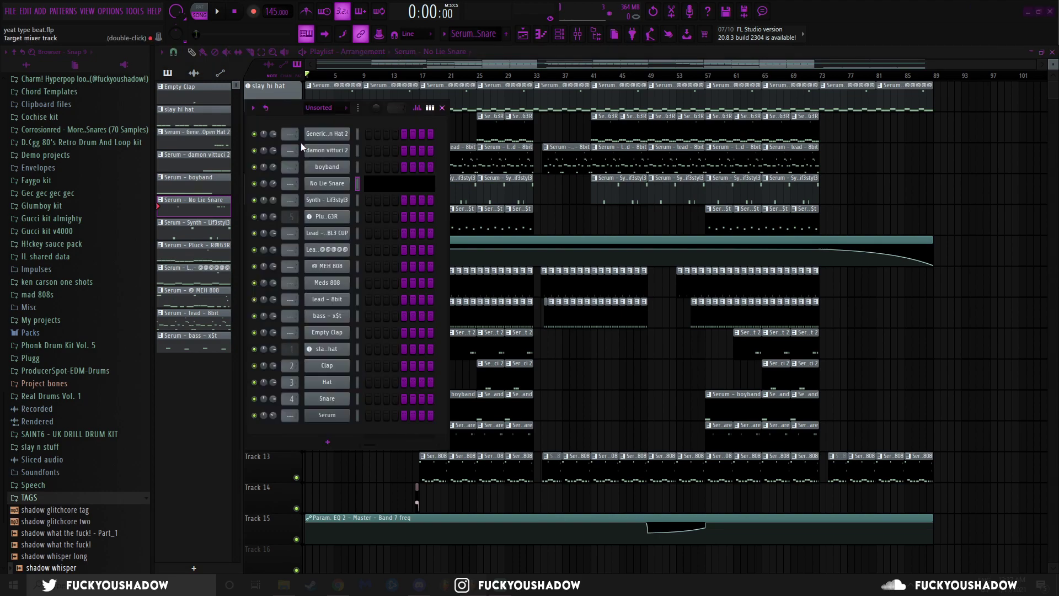
left_click(335, 139)
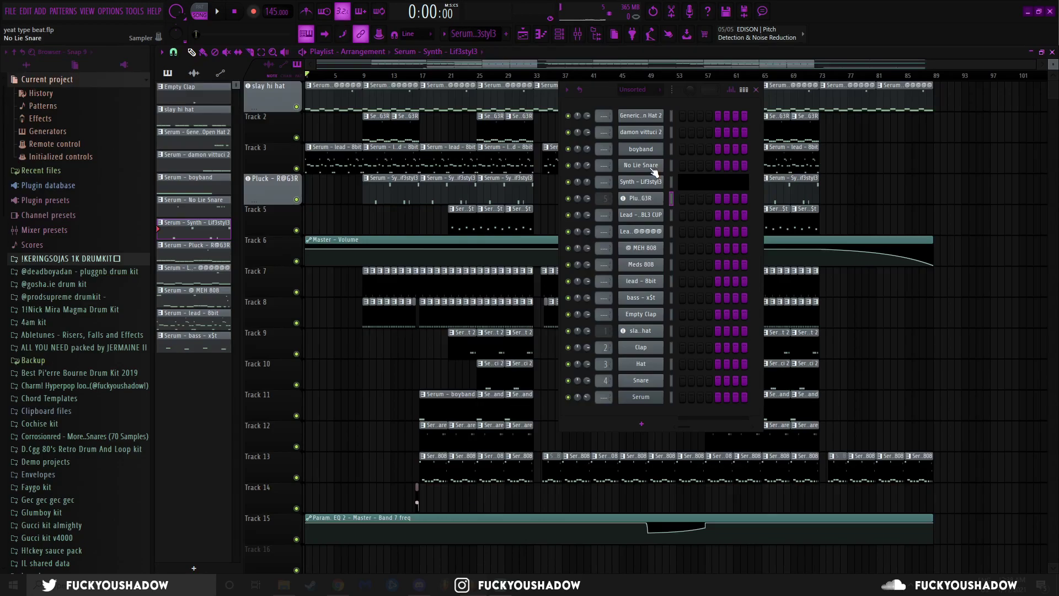
left_click(652, 169)
left_click_drag(229, 177, 352, 148)
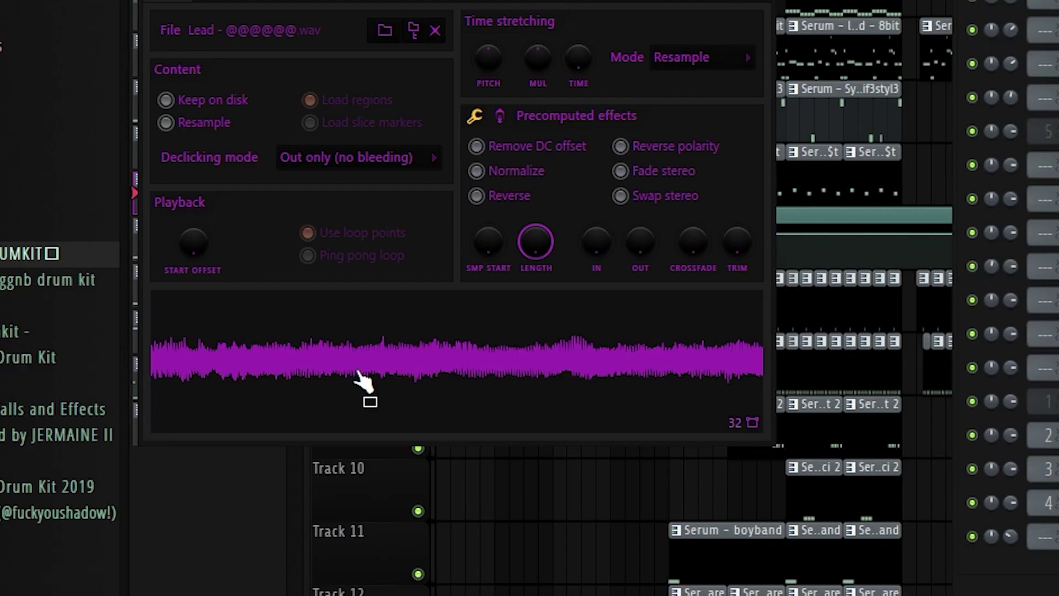
Inspect the samples of the Lead - @@@@@@, @ MEH 808 and bass - x$t channels.
left_click(465, 103)
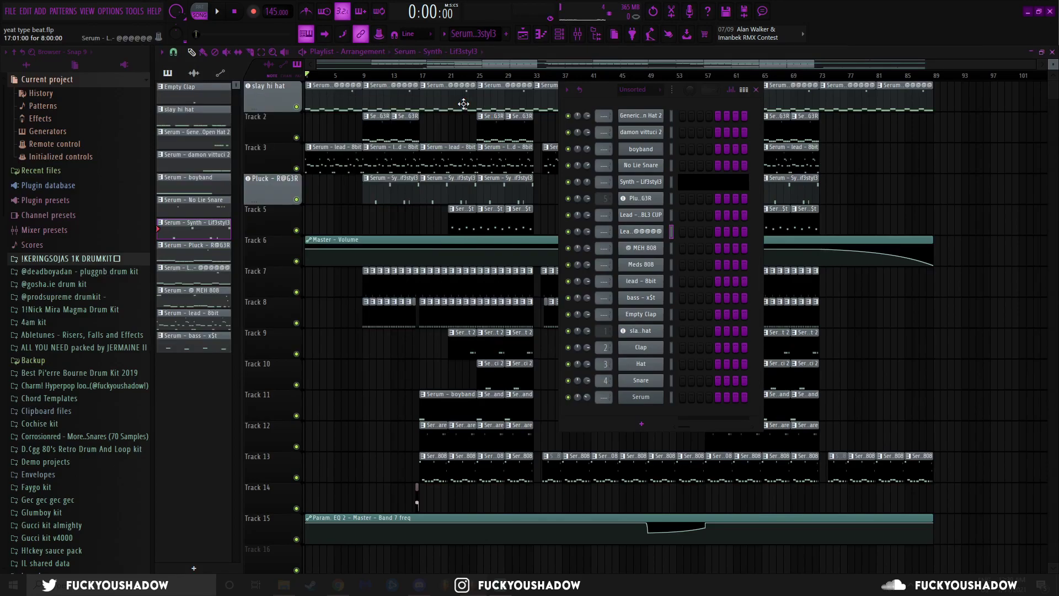
left_click(641, 248)
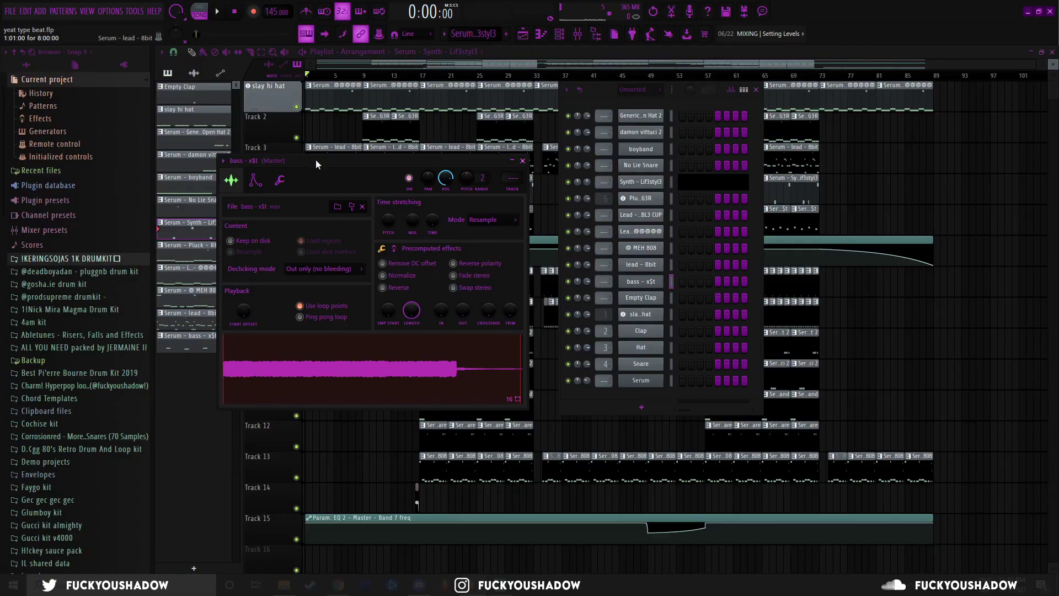
left_click(310, 316)
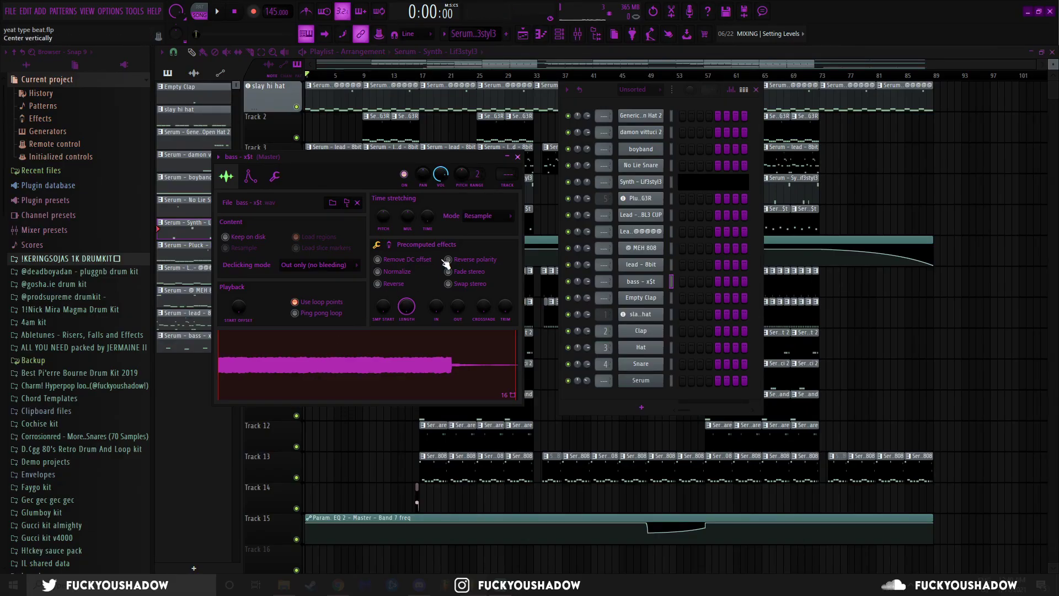
left_click(518, 157)
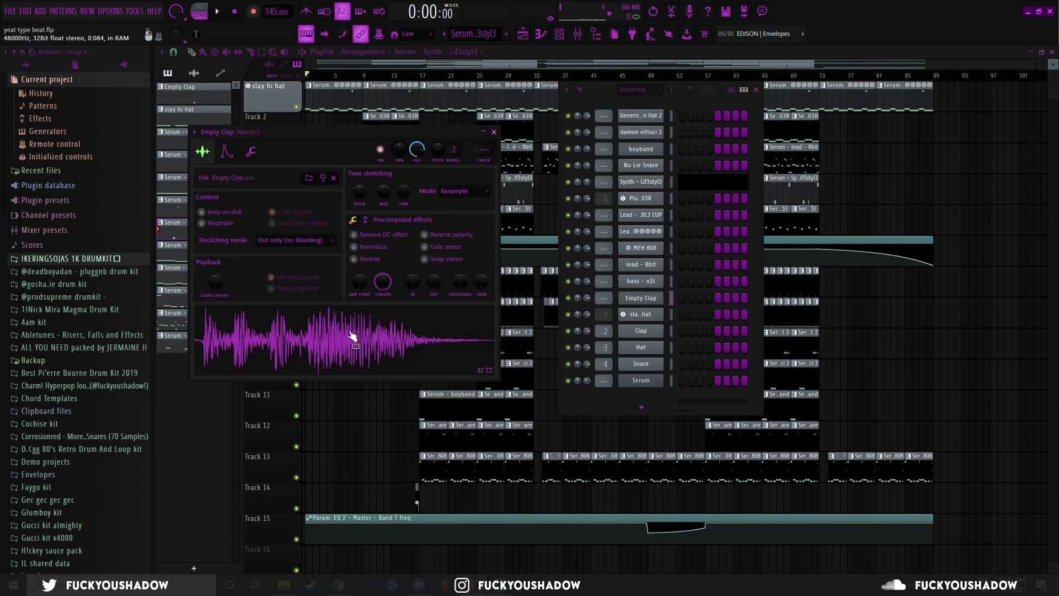
Inspect the Empty Clap and slay hi hat samples and close the channel rack.
key("Down")
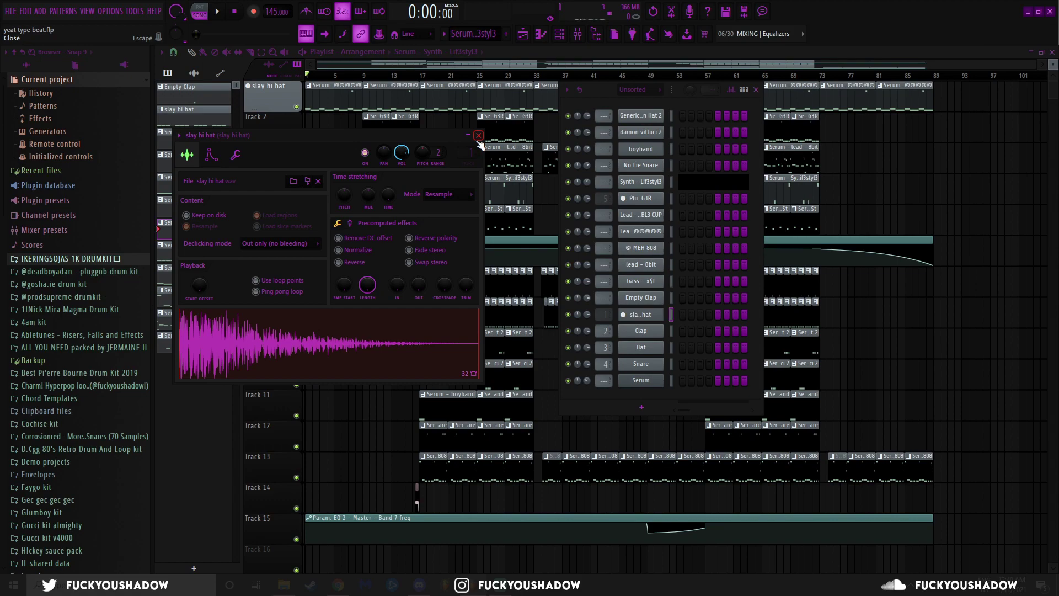
left_click(641, 314)
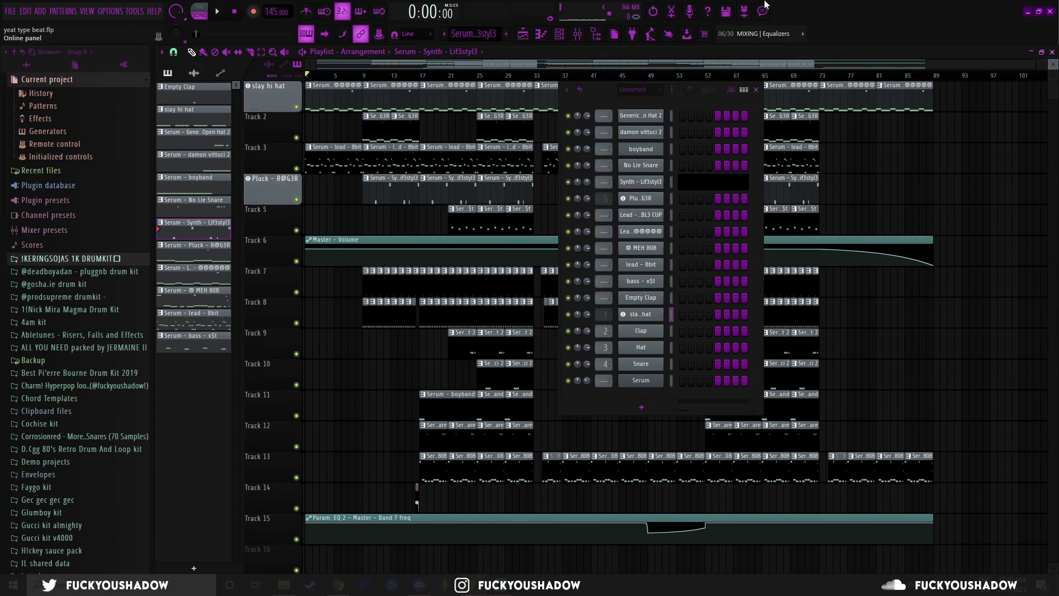
left_click(757, 90)
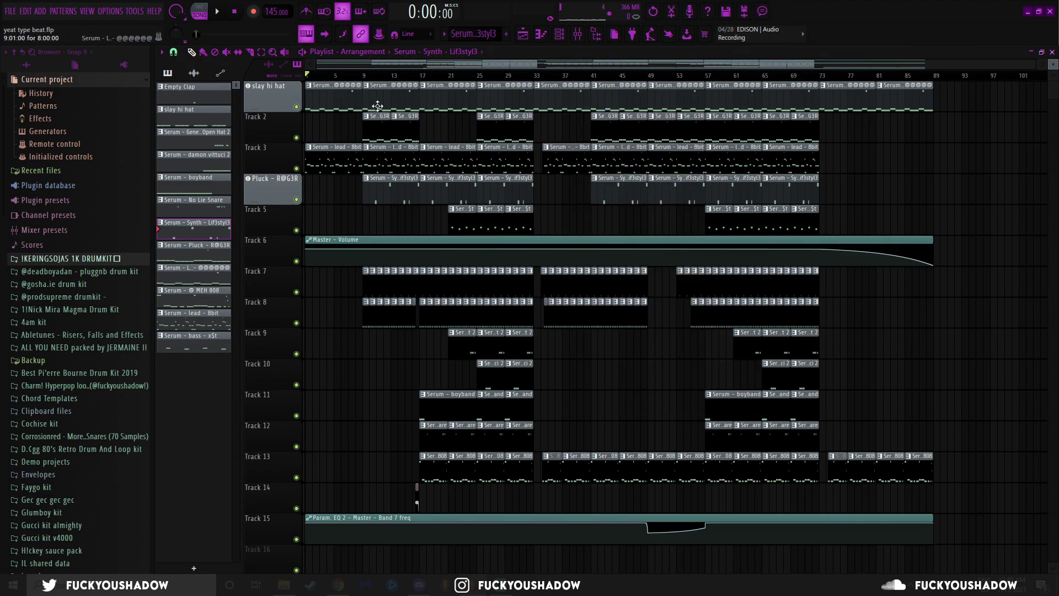
Open the Lead - @@@@@@ pattern from the playlist in the piano roll and play it back.
double_click(381, 104)
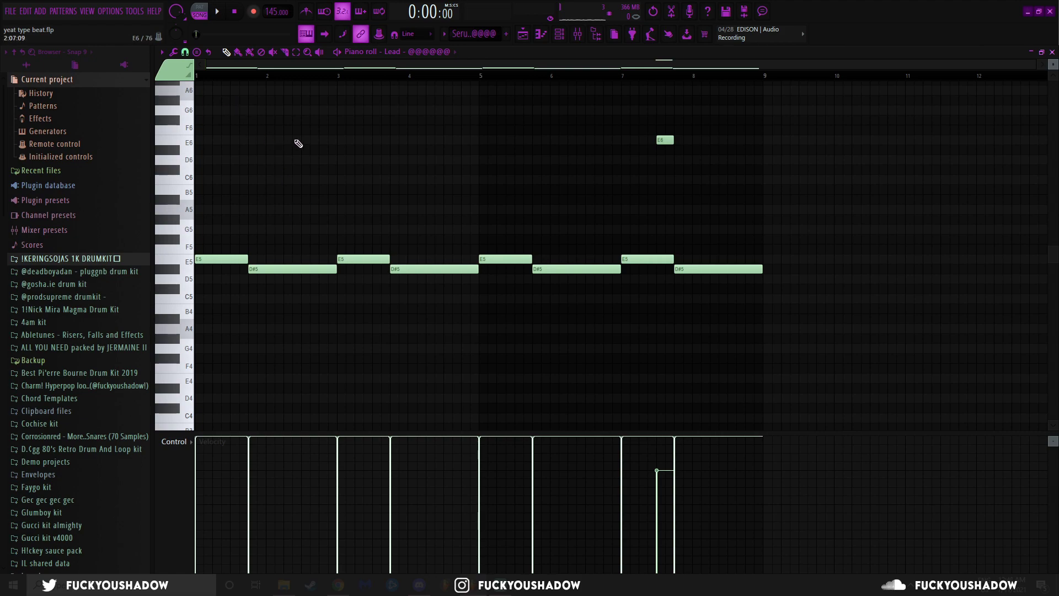
key("space")
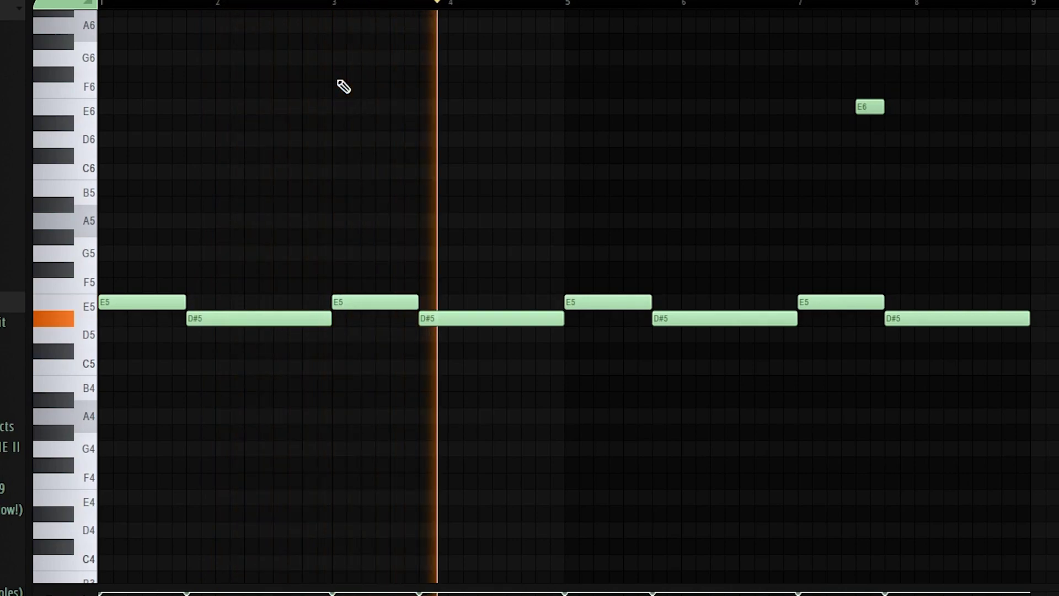
key("space")
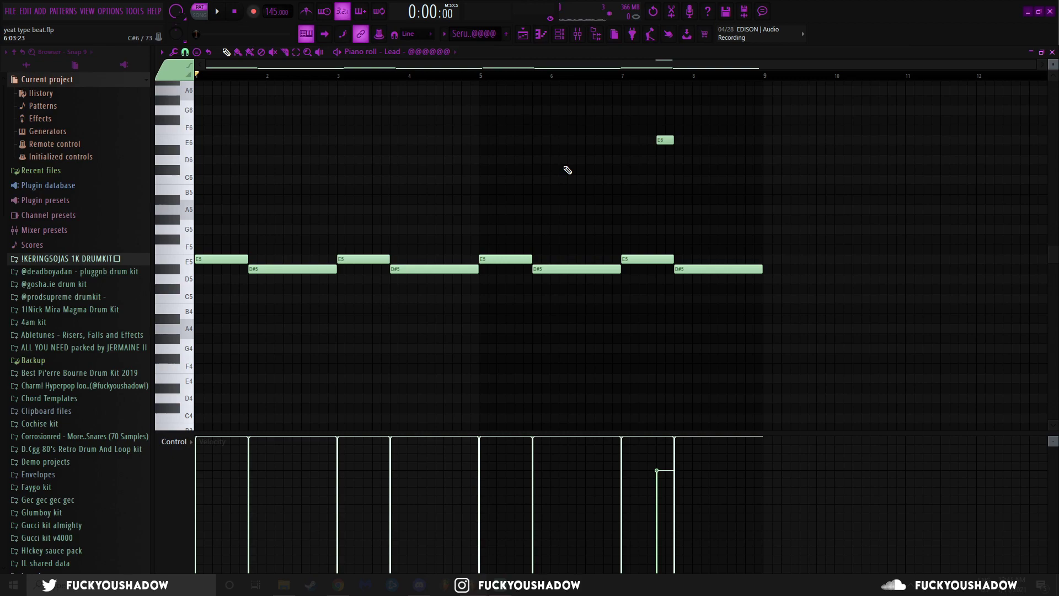
Open the lead - 8bit pattern from playlist Track 3 in the piano roll and listen to its melody.
left_click(523, 34)
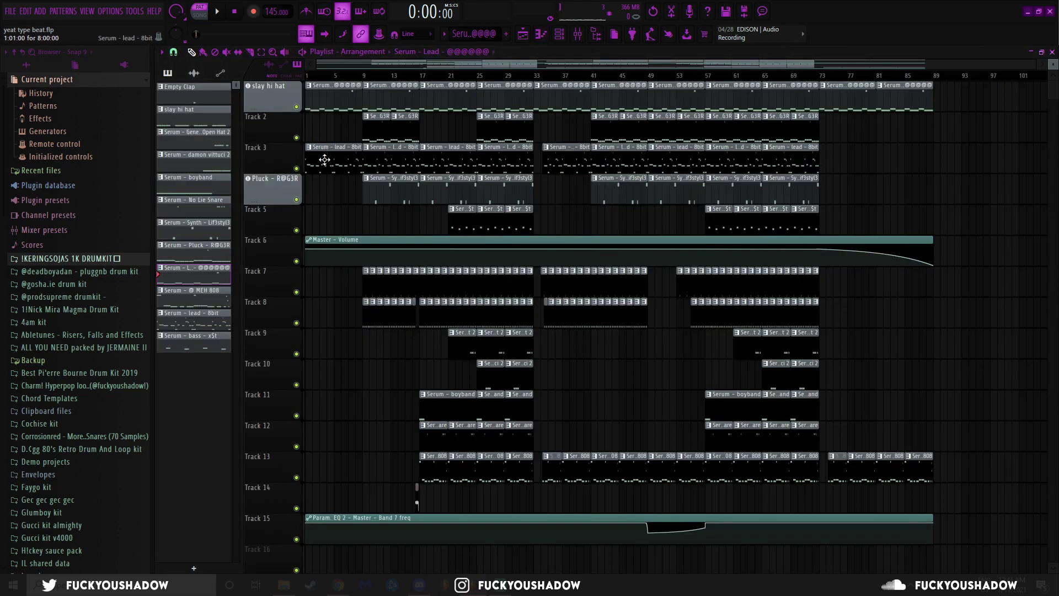
double_click(325, 159)
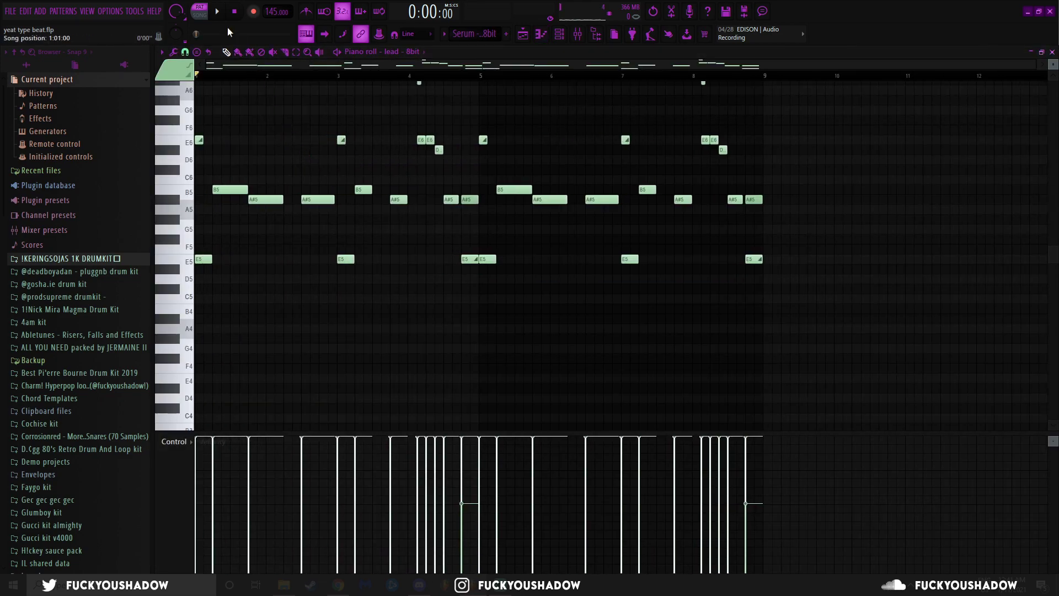
left_click(220, 12)
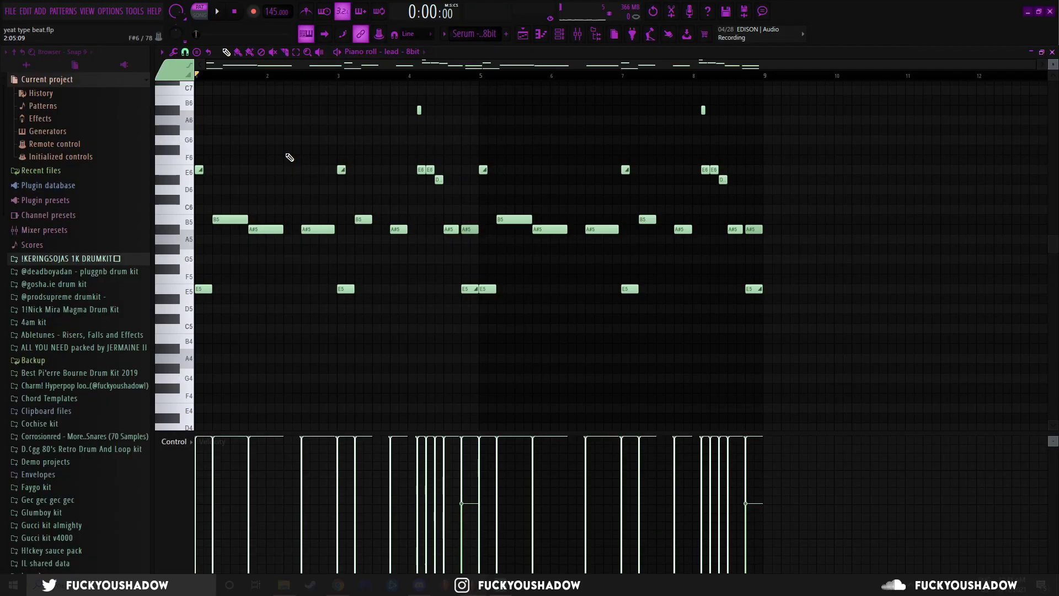
key("space")
left_click(414, 81)
key("space")
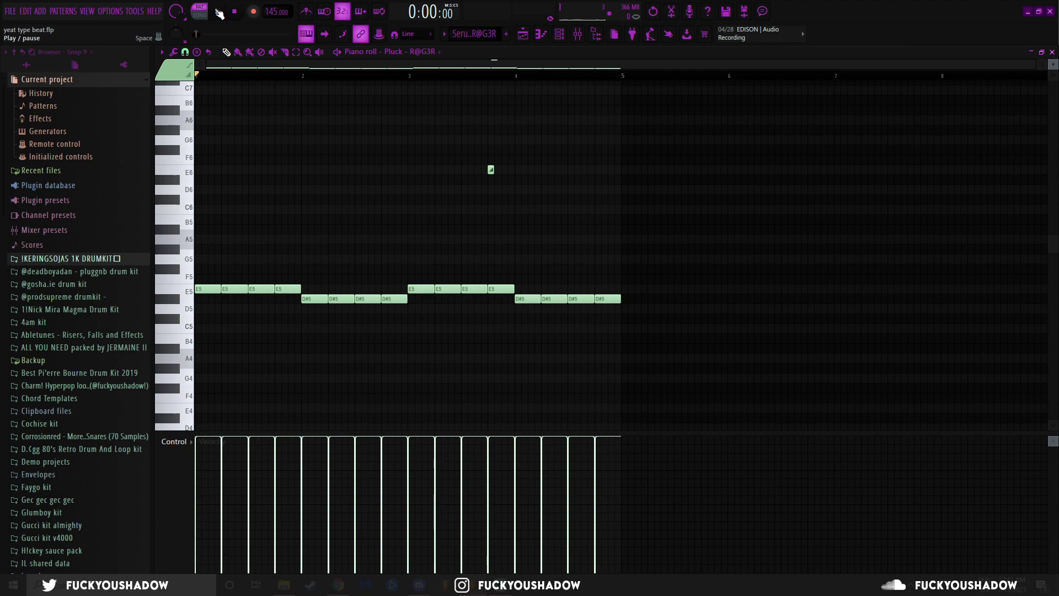
Play back the Pluck - R@G3R and Synth - Lif3styl3 patterns in the piano roll.
left_click(219, 12)
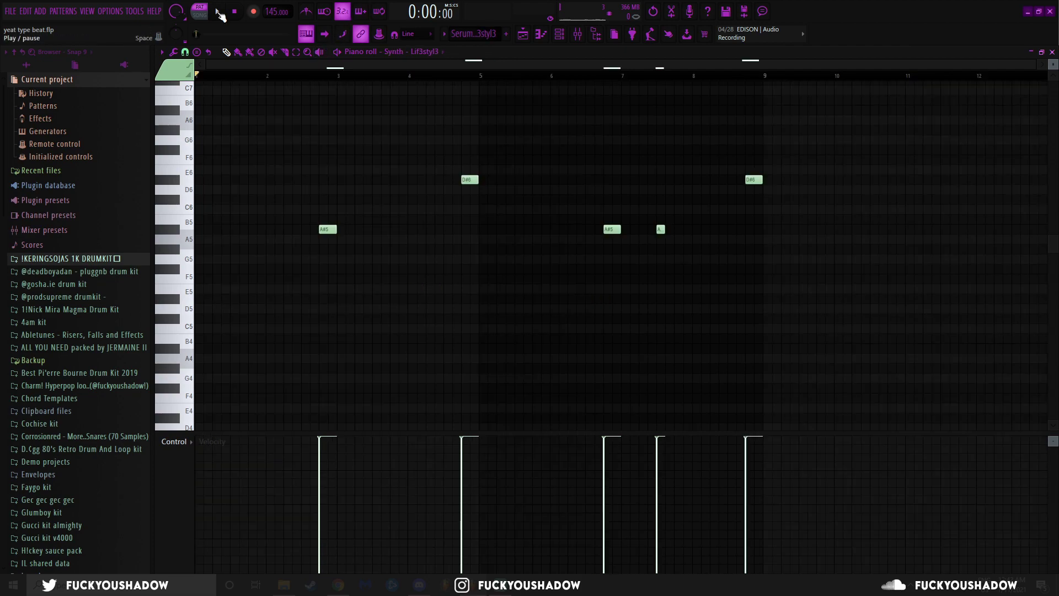
left_click(218, 12)
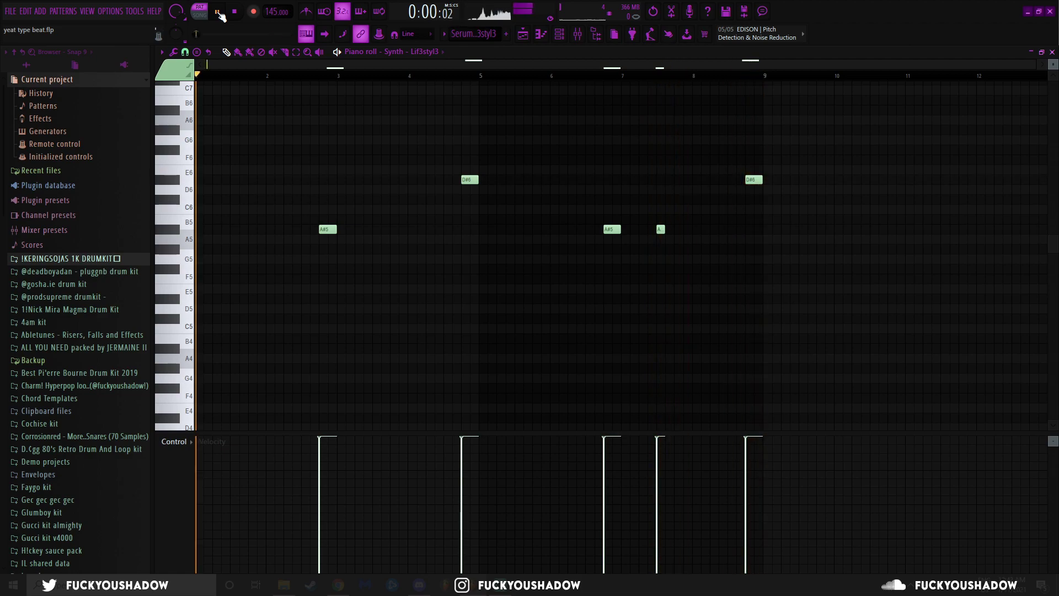
Open the bass - x$t pattern from playlist Track 5 in the piano roll and play it back.
key("F5")
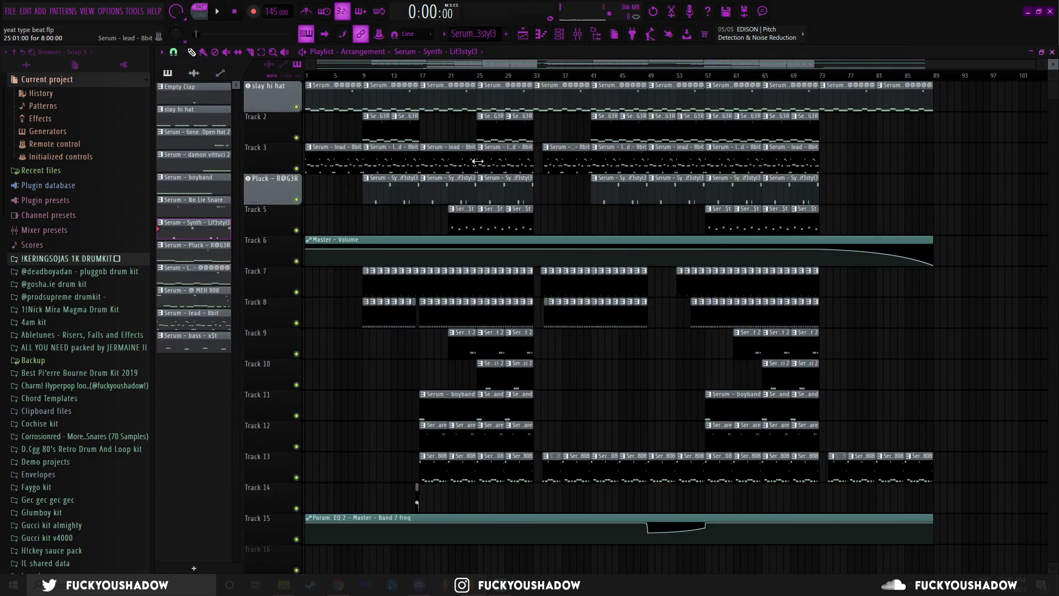
double_click(462, 225)
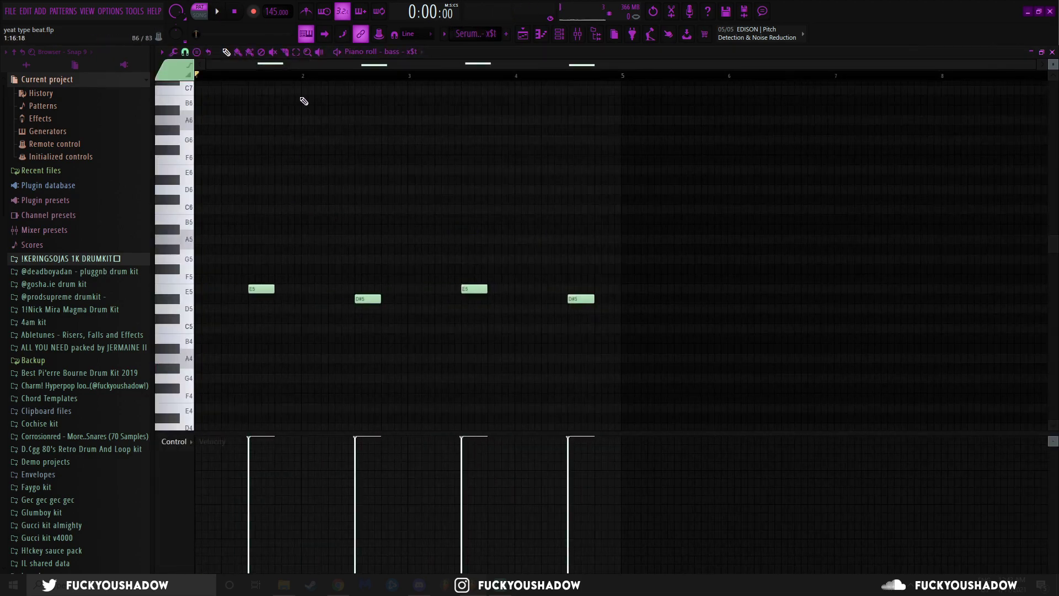
left_click(223, 13)
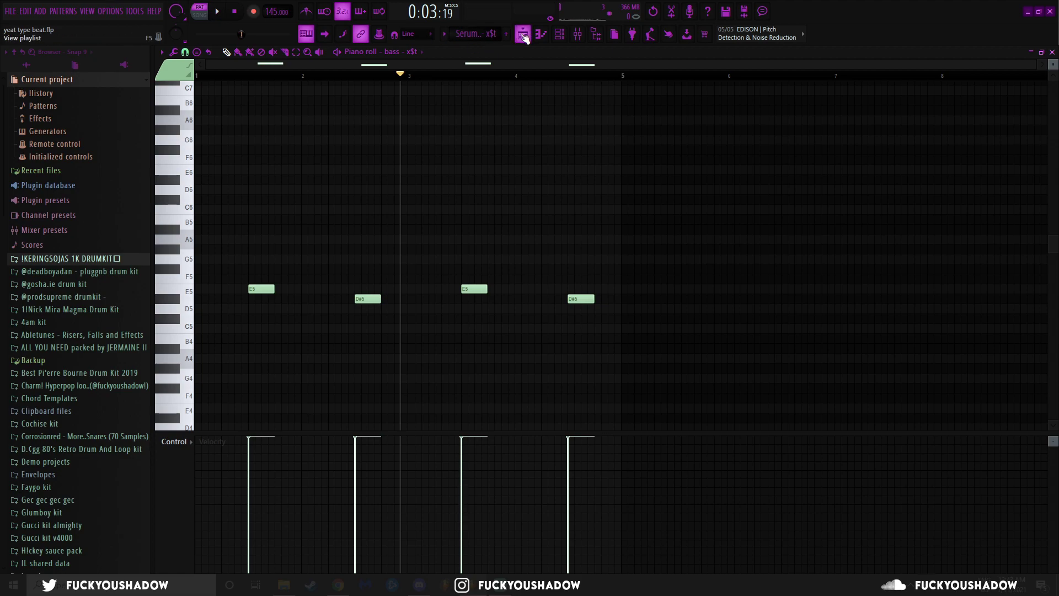
Bring up the slay hi hat pattern in the piano roll and play it back.
key("KP_Add")
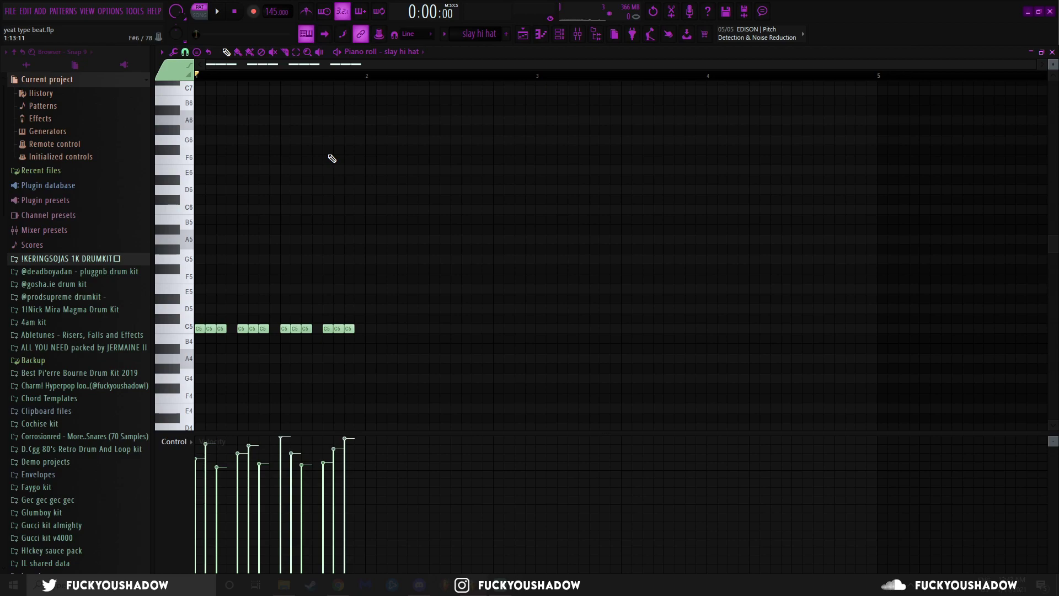
key("space")
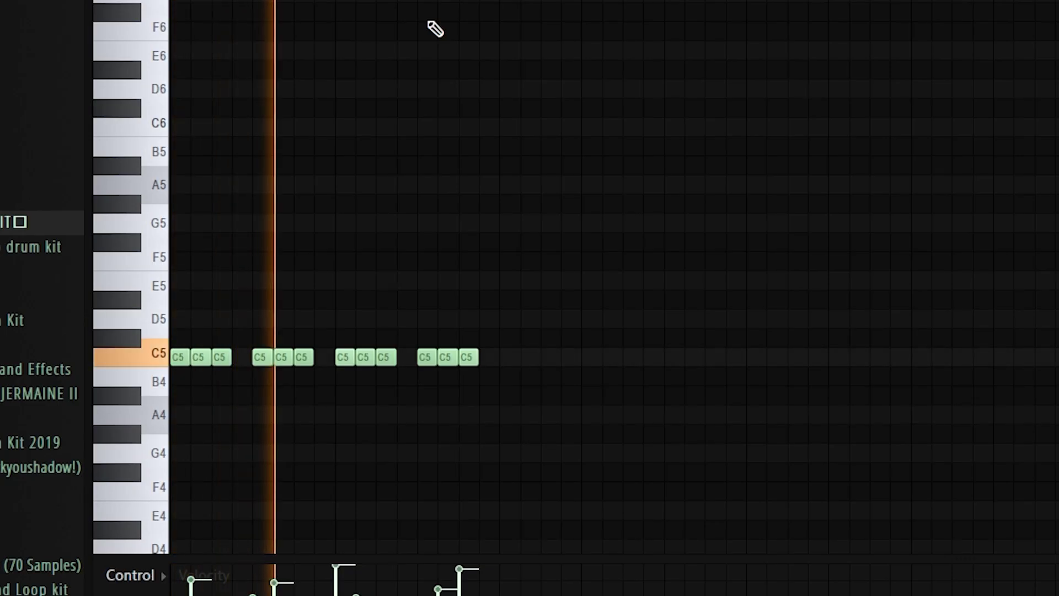
key("space")
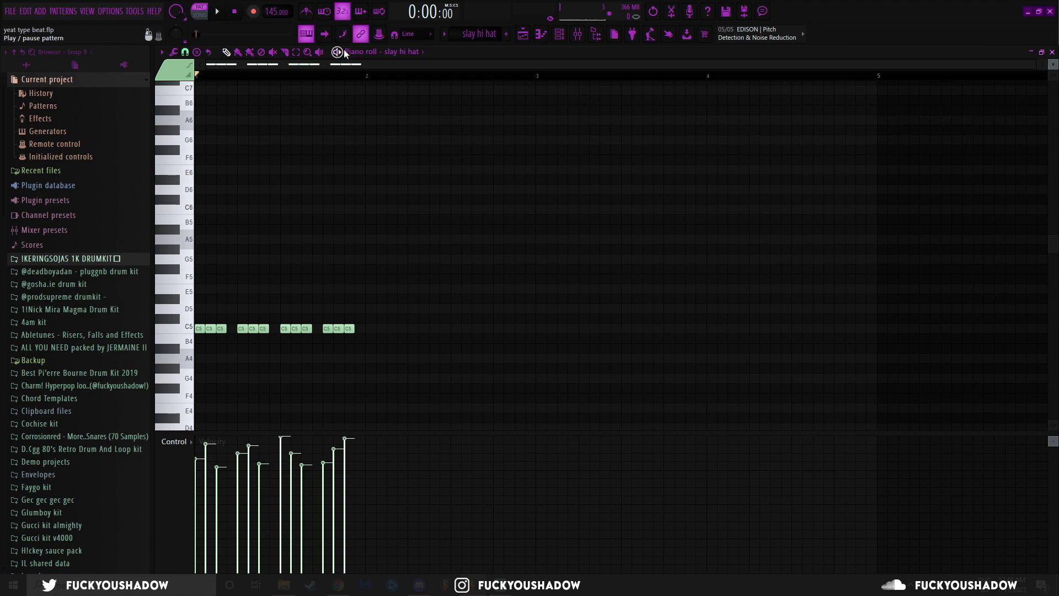
Return to the playlist, open the Empty Clap pattern in the piano roll and play it back.
left_click(523, 33)
key("F7")
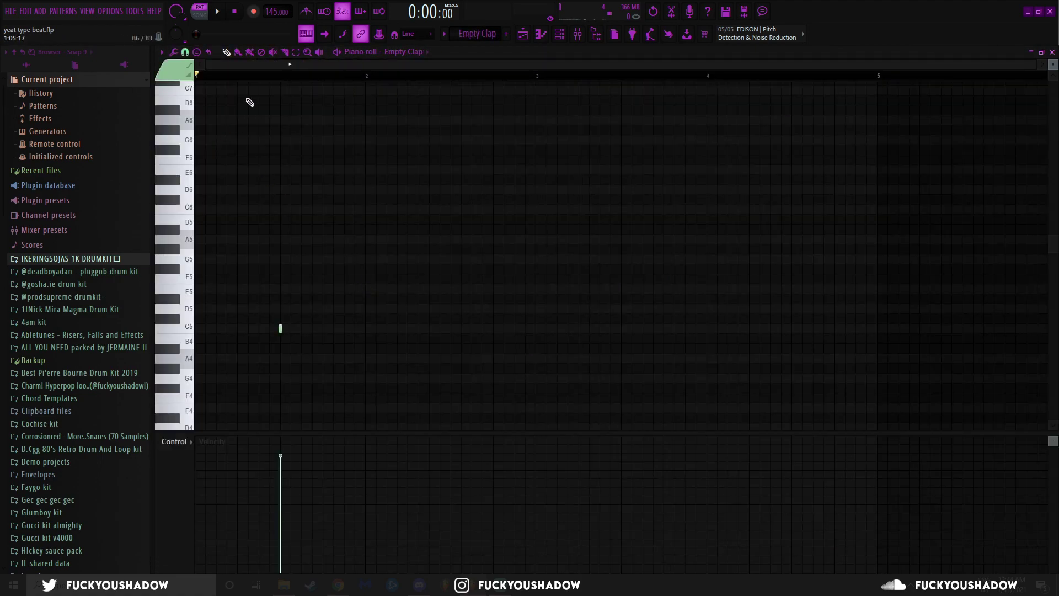
left_click(216, 17)
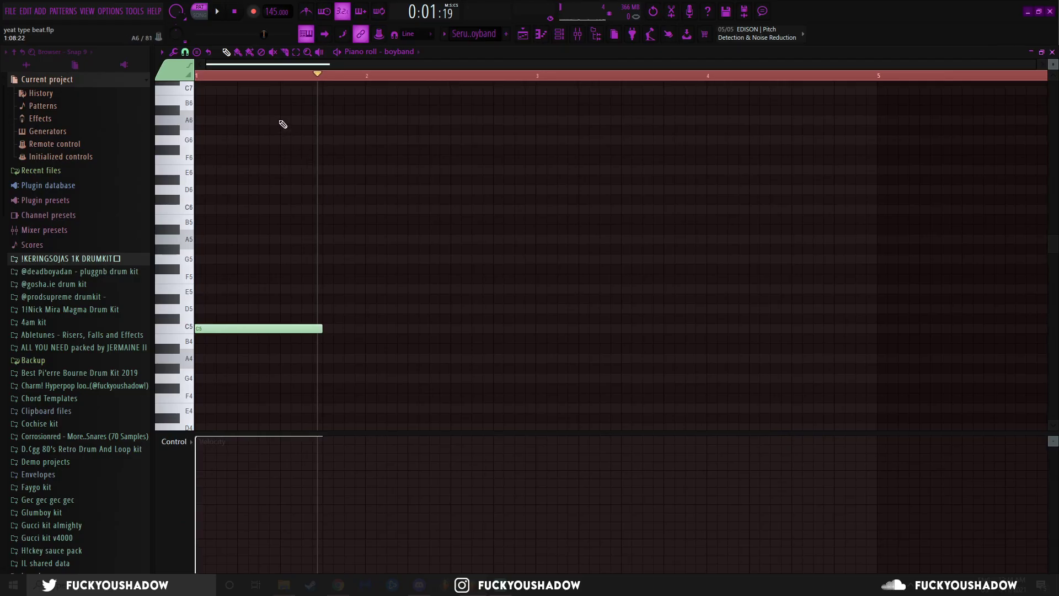
Play back the boyband and No Lie Snare patterns in the piano roll.
key("space")
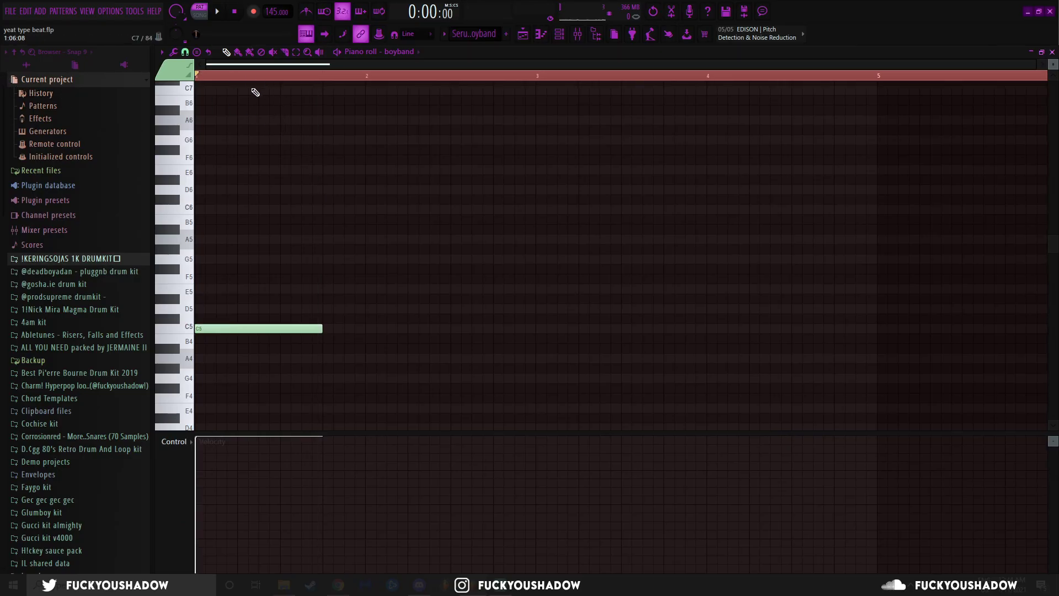
left_click(217, 11)
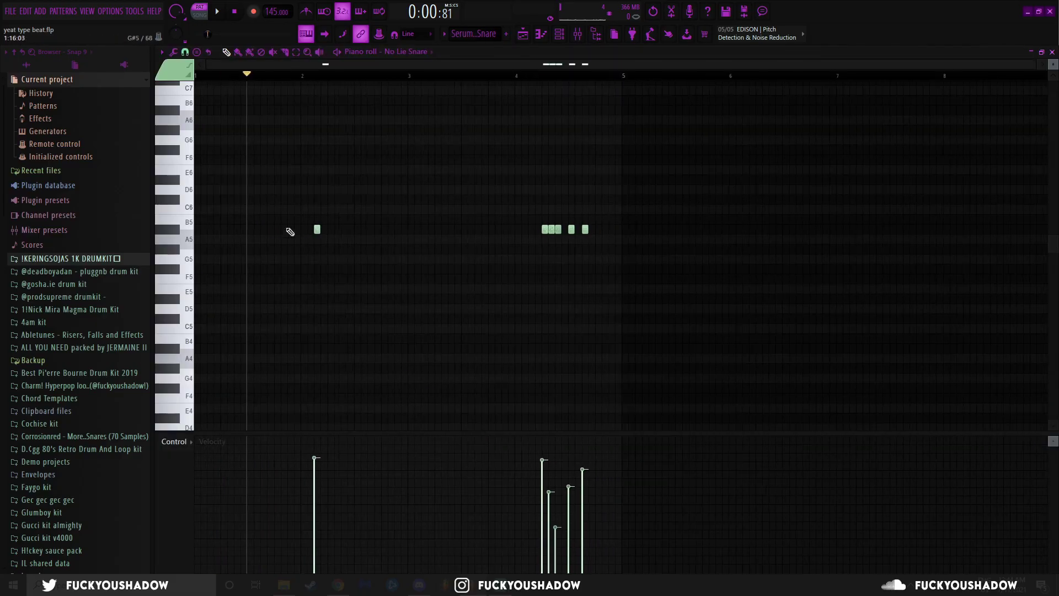
key("space")
Solo playlist Track 7, also enable Track 12, and play the clap and snare together.
left_click(521, 36)
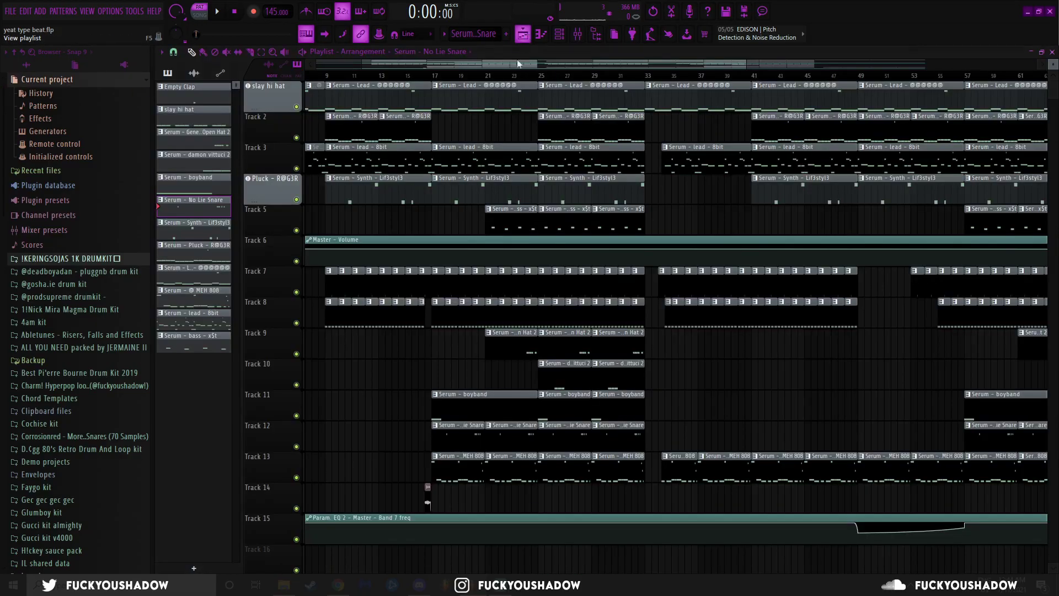
right_click(296, 291)
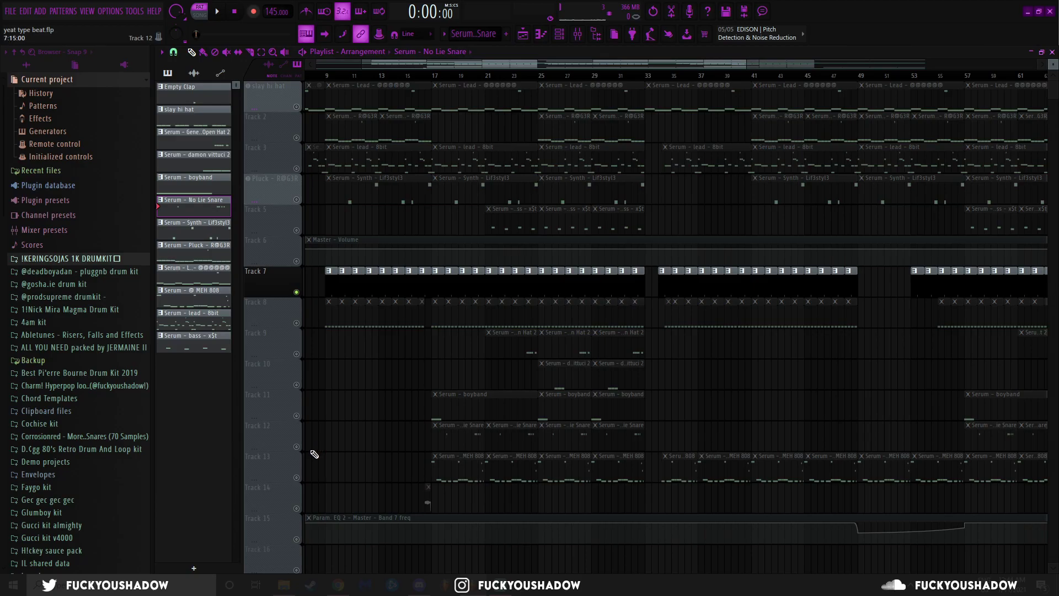
left_click(299, 447)
key("space")
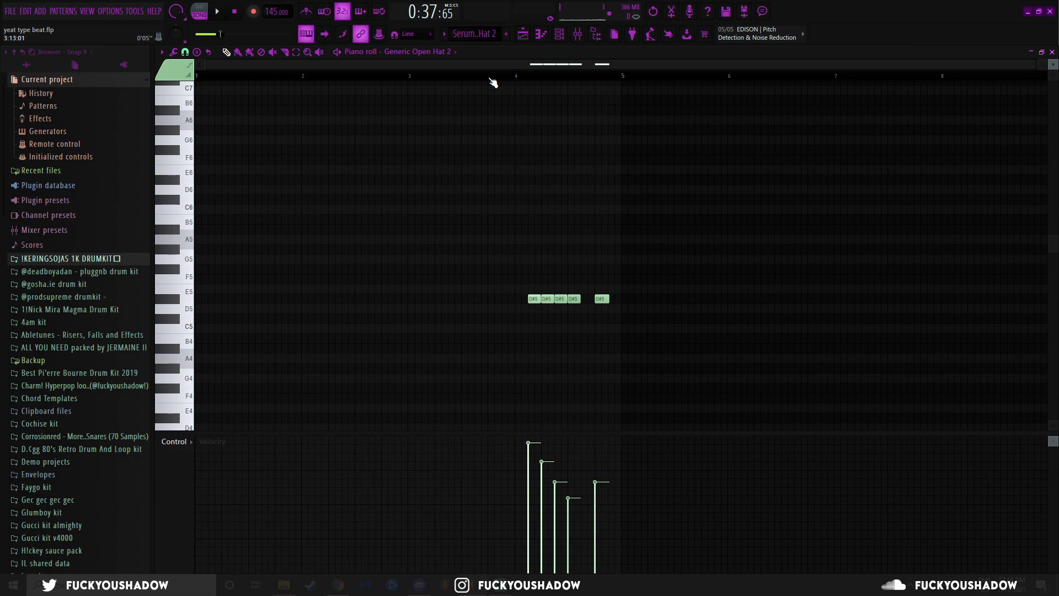
Switch playback to pattern mode and listen to the Generic Open Hat 2 and damon vittuci 2 patterns.
key("l")
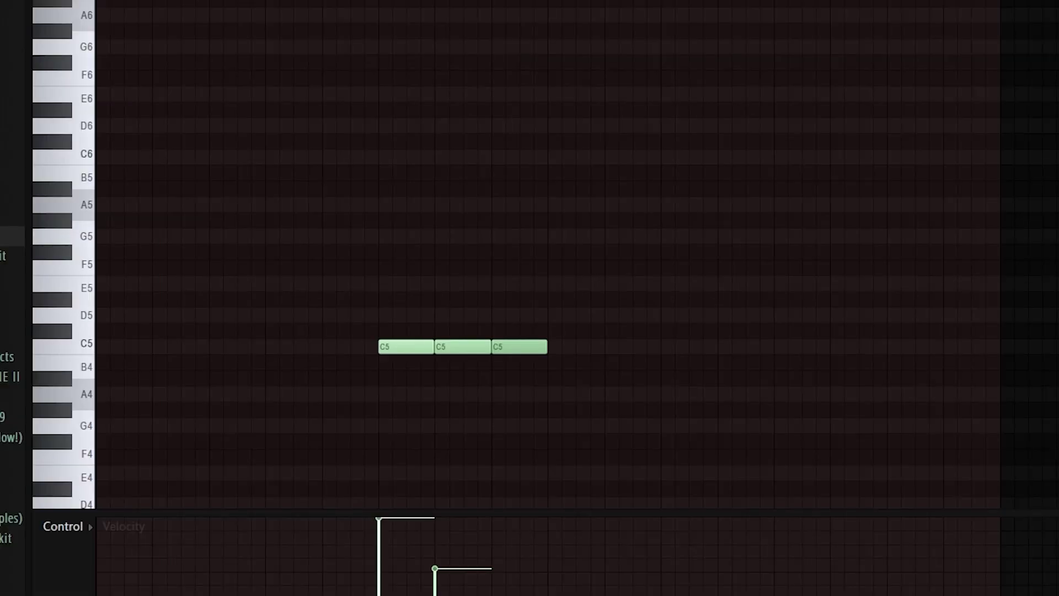
key("space")
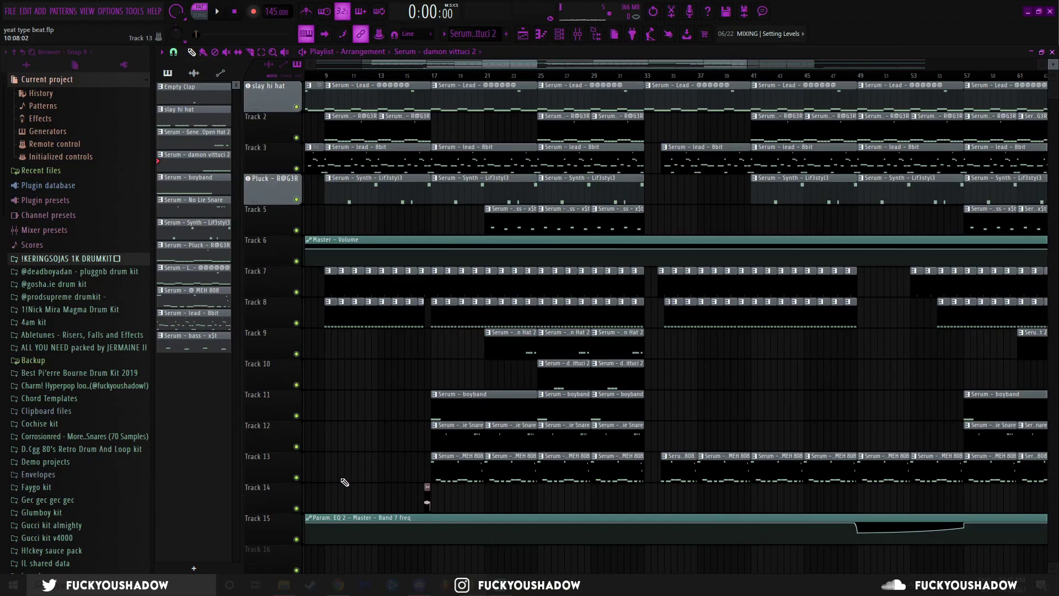
Open the @ MEH 808 pattern in the piano roll, play it back and move the playhead to the final slide notes.
double_click(462, 475)
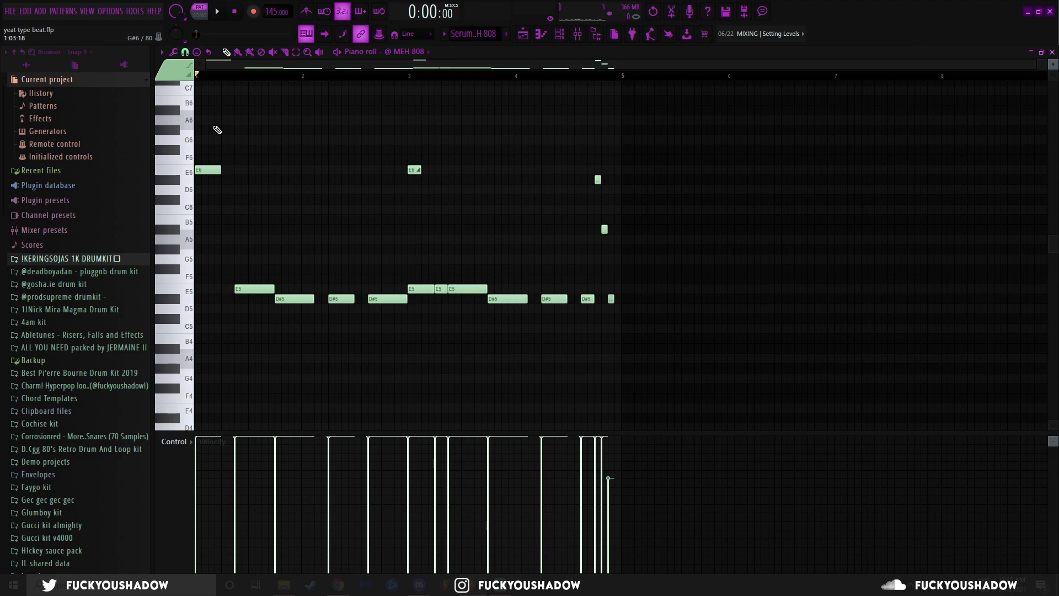
key("space")
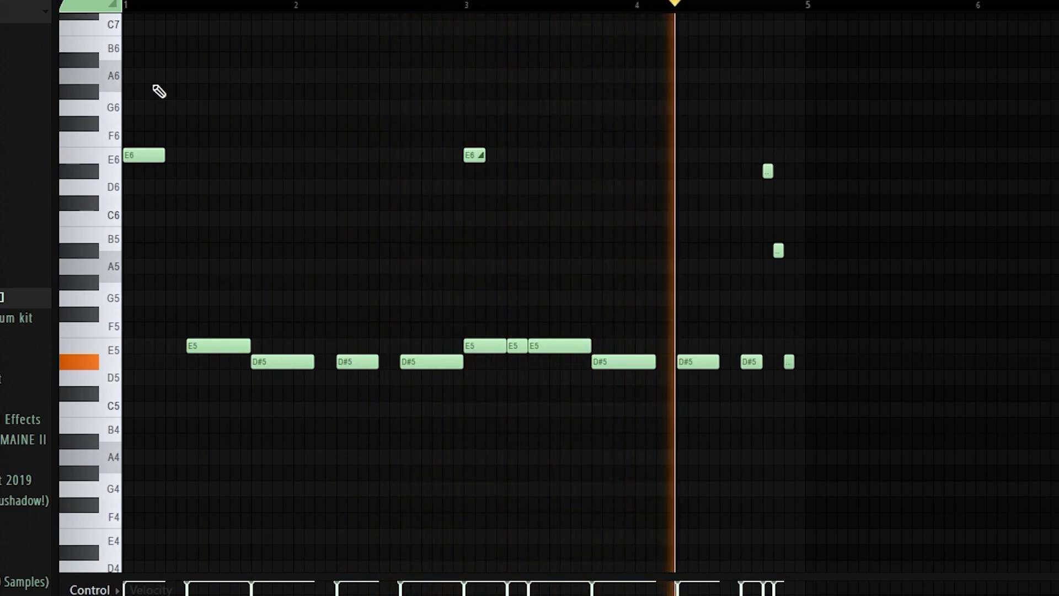
key("space")
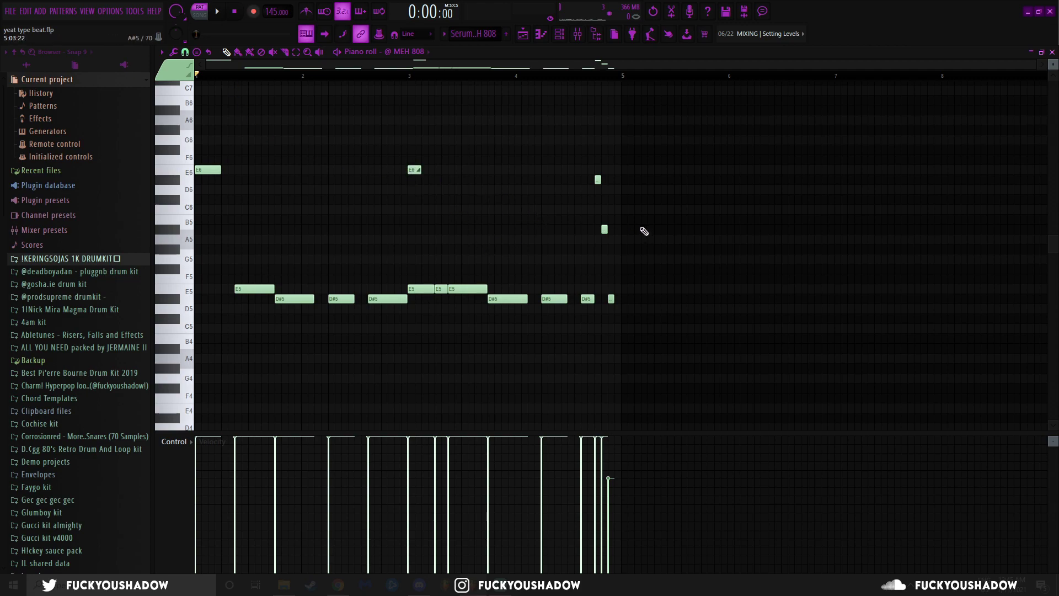
scroll(643, 229, "up", 3)
left_click(523, 76)
left_click_drag(525, 78, 523, 79)
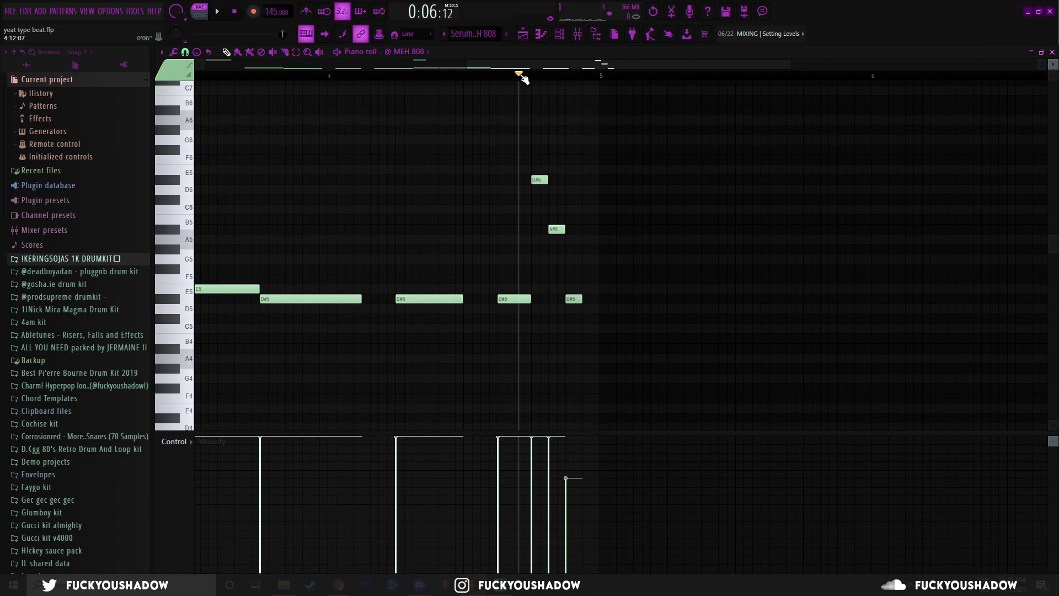
Return to the playlist, solo the drum and 808 tracks from Track 7 to Track 13 and listen to them together.
key("F5")
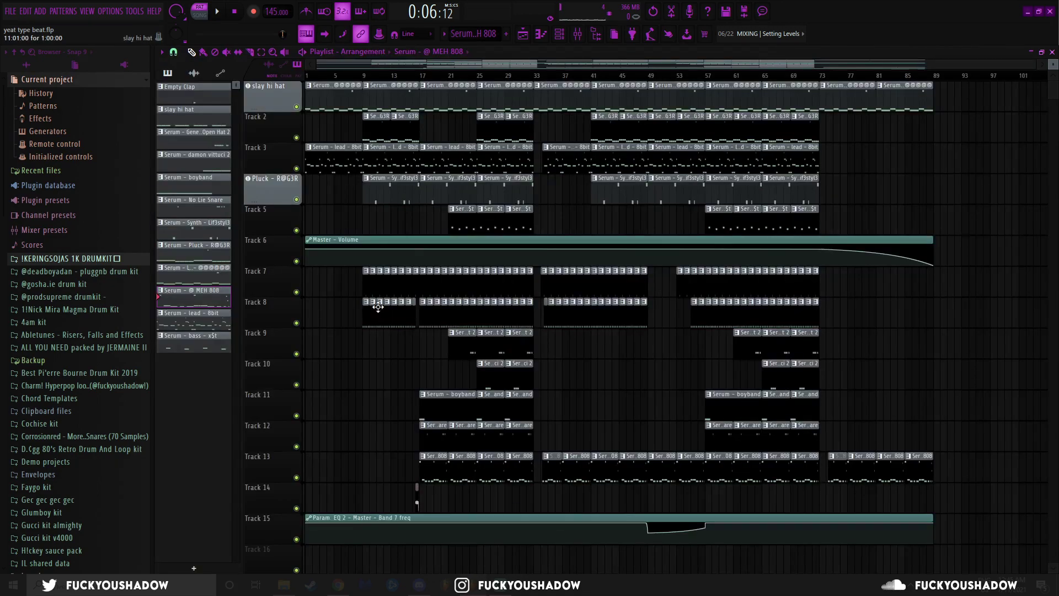
right_click(297, 292)
left_click_drag(301, 322, 298, 479)
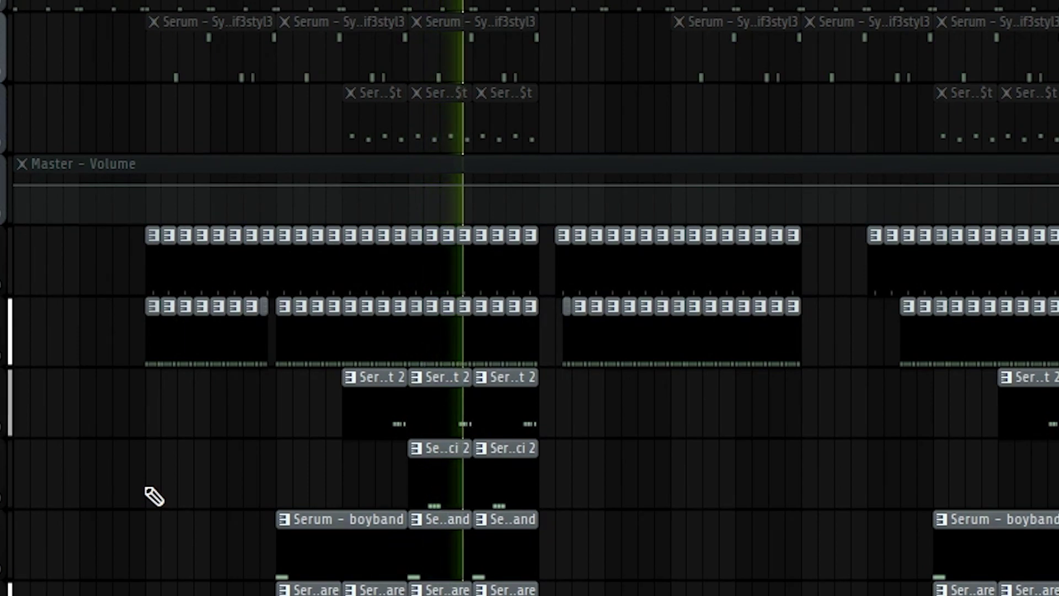
key("space")
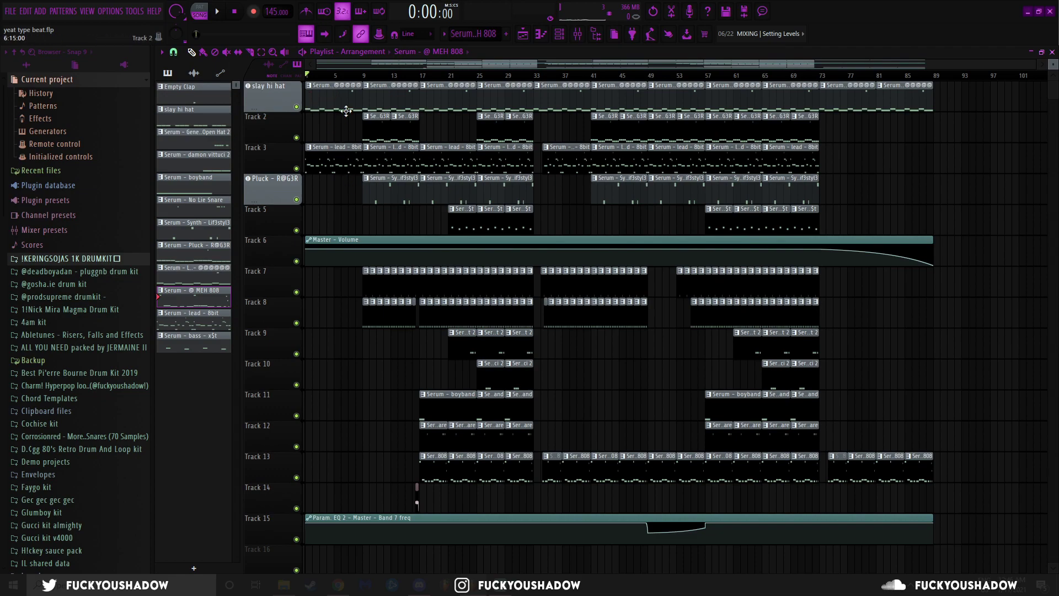
Move the playlist playhead through the section starts at bars 17, 33 and 49, and play the section from bar 49.
left_click(377, 76)
mouse_move(380, 80)
left_mouse_down()
mouse_move(364, 77)
mouse_move(449, 77)
mouse_move(409, 77)
mouse_move(422, 78)
left_mouse_up()
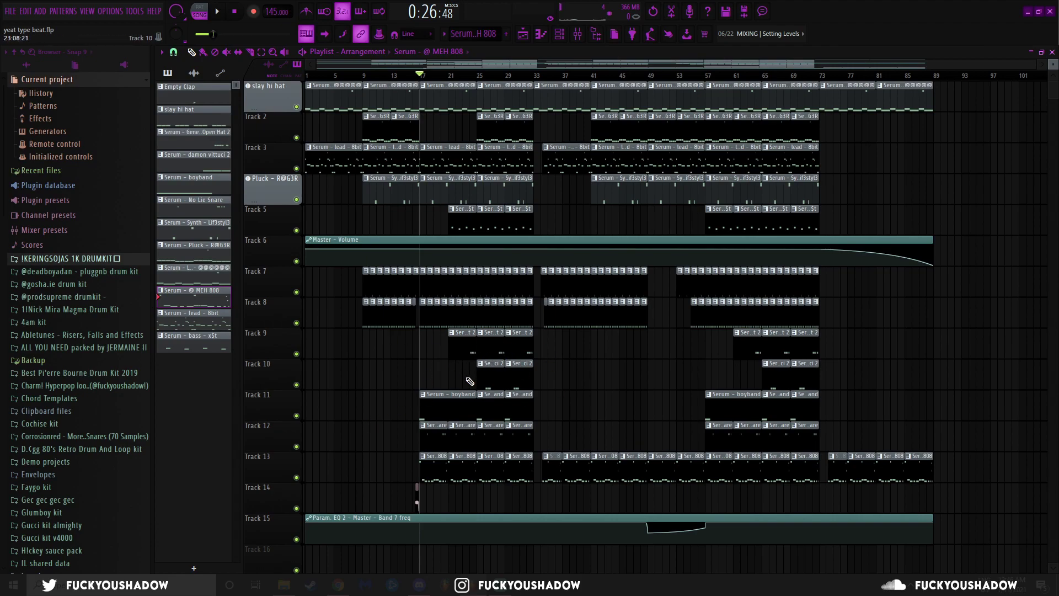
left_click(534, 77)
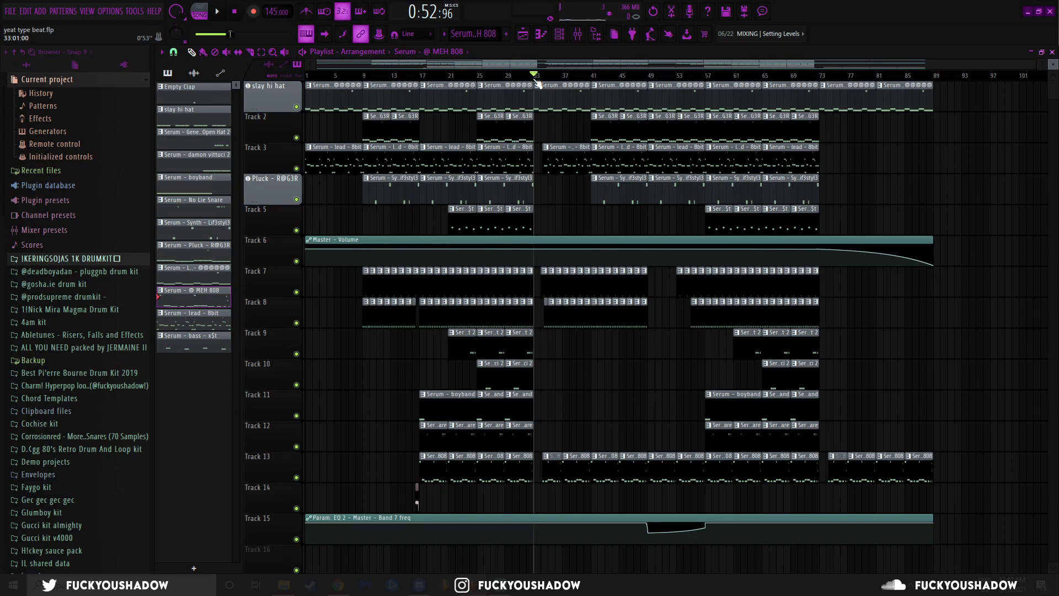
left_click_drag(535, 77, 648, 78)
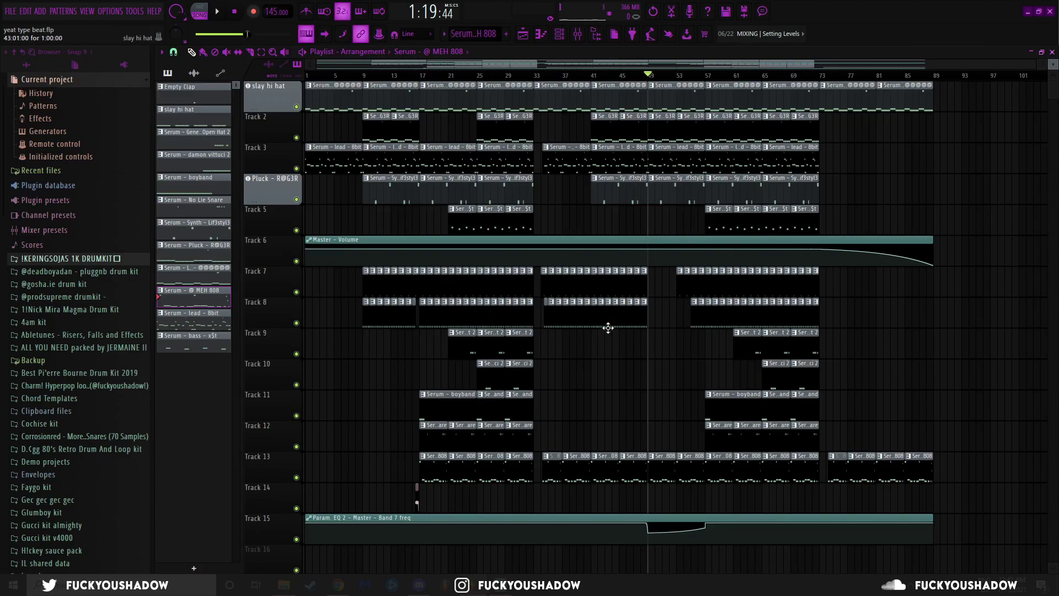
key("space")
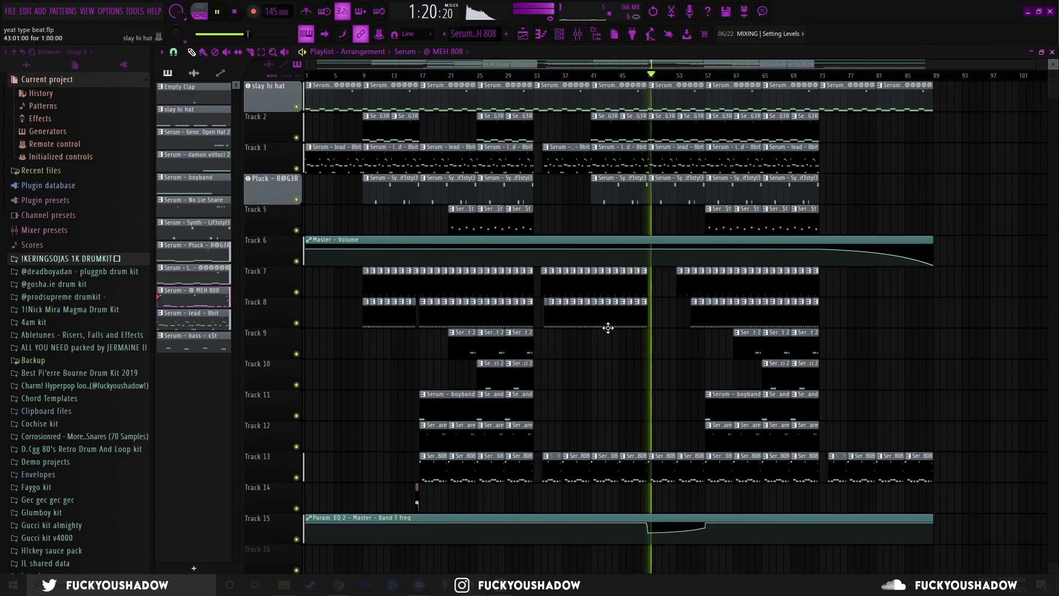
key("space")
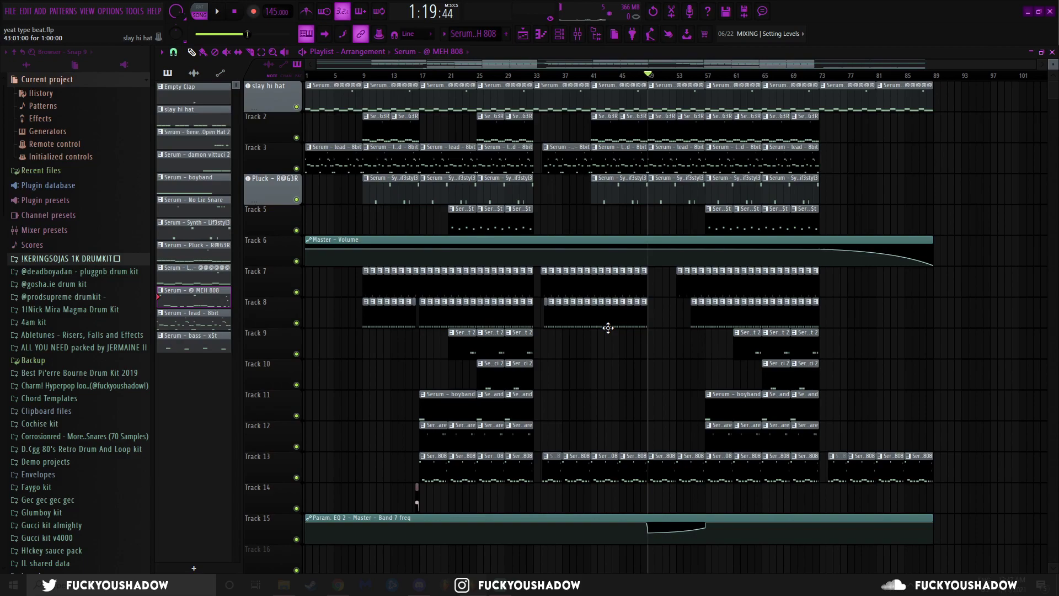
Move the playhead from bar 57 through the last full section and the fading outro to review the rest of the arrangement.
left_click(707, 76)
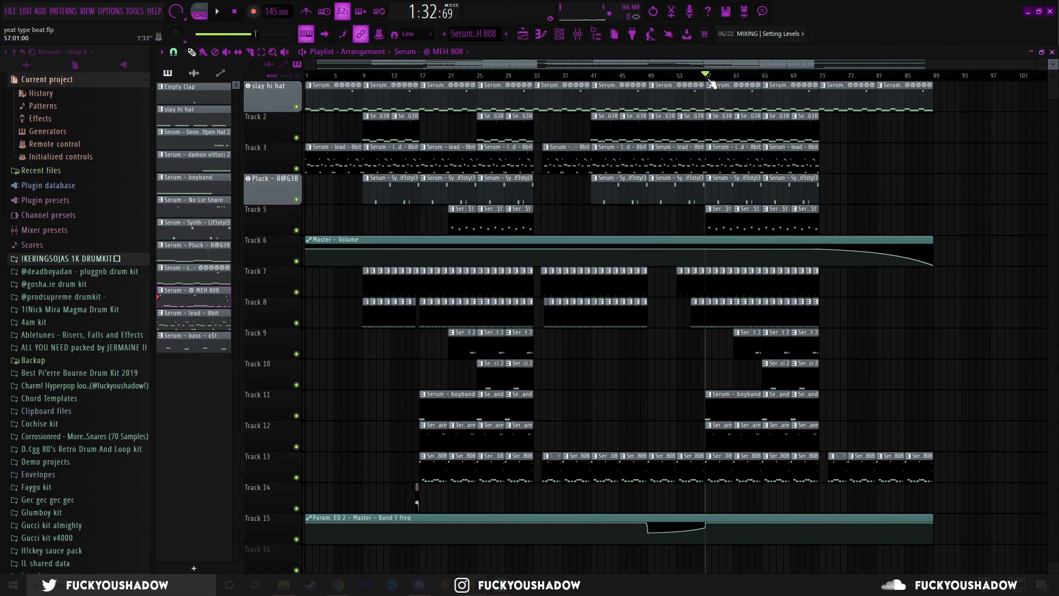
left_click(784, 74)
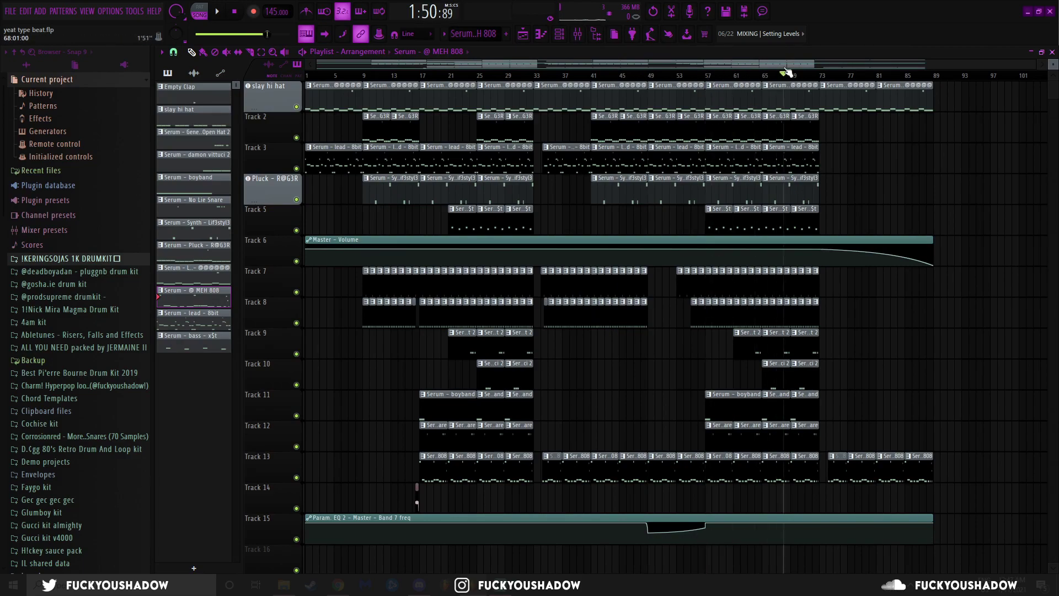
left_click(821, 74)
left_click(862, 74)
left_click(876, 74)
left_click(898, 73)
left_click(913, 74)
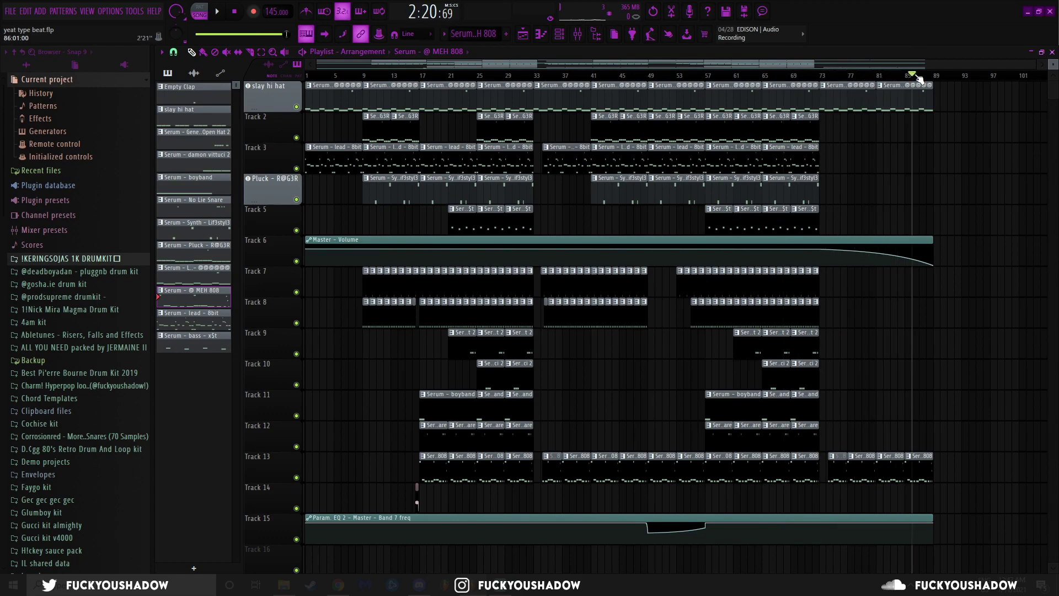
mouse_move(919, 79)
left_mouse_down()
mouse_move(821, 78)
mouse_move(920, 78)
mouse_move(862, 78)
left_mouse_up()
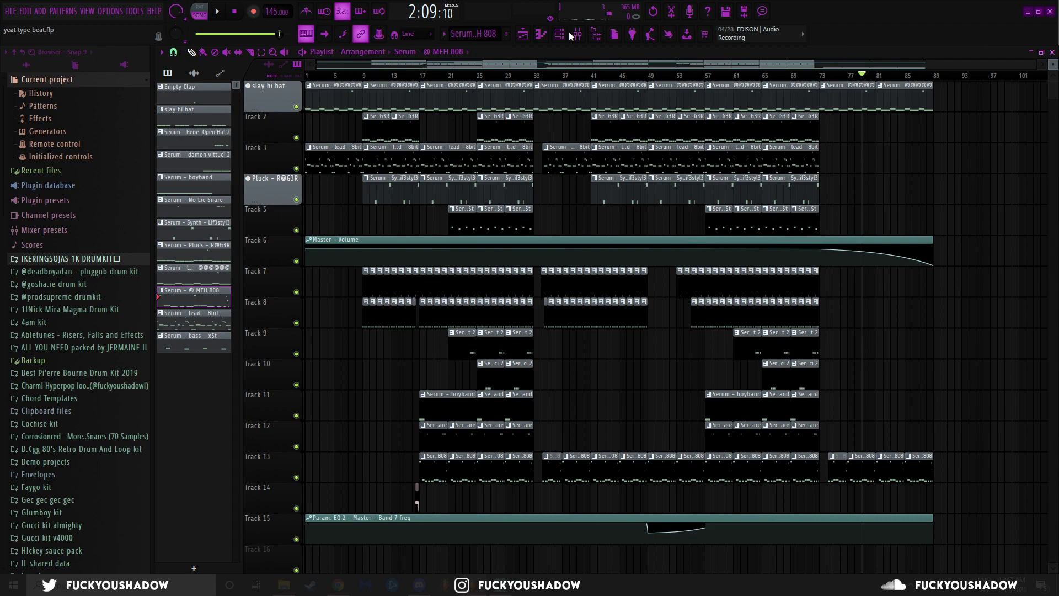
Show the mixer and inspect the Fruity Limiter settings on the Master track.
left_click(570, 33)
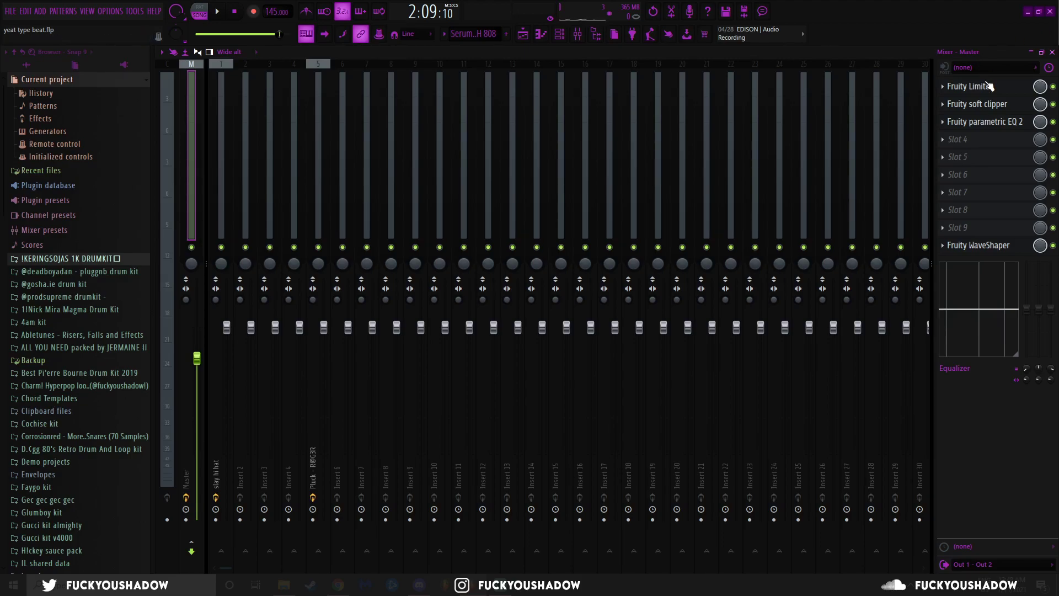
left_click(969, 86)
left_click_drag(329, 137, 345, 134)
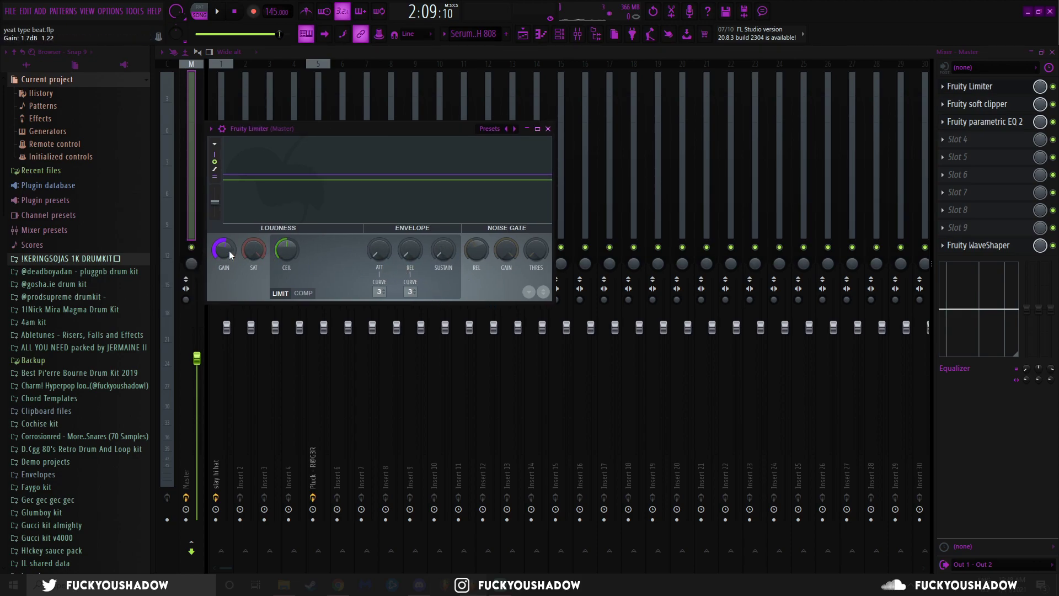
left_click_drag(334, 133, 307, 139)
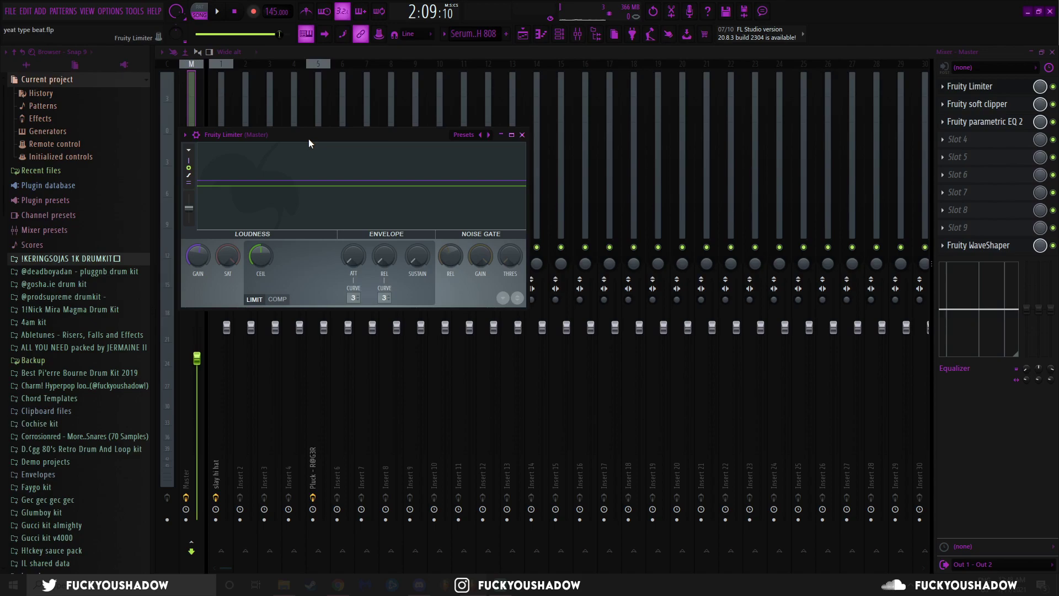
left_click(522, 135)
Inspect the Fruity soft clipper and Fruity WaveShaper on the Master track.
left_click(977, 103)
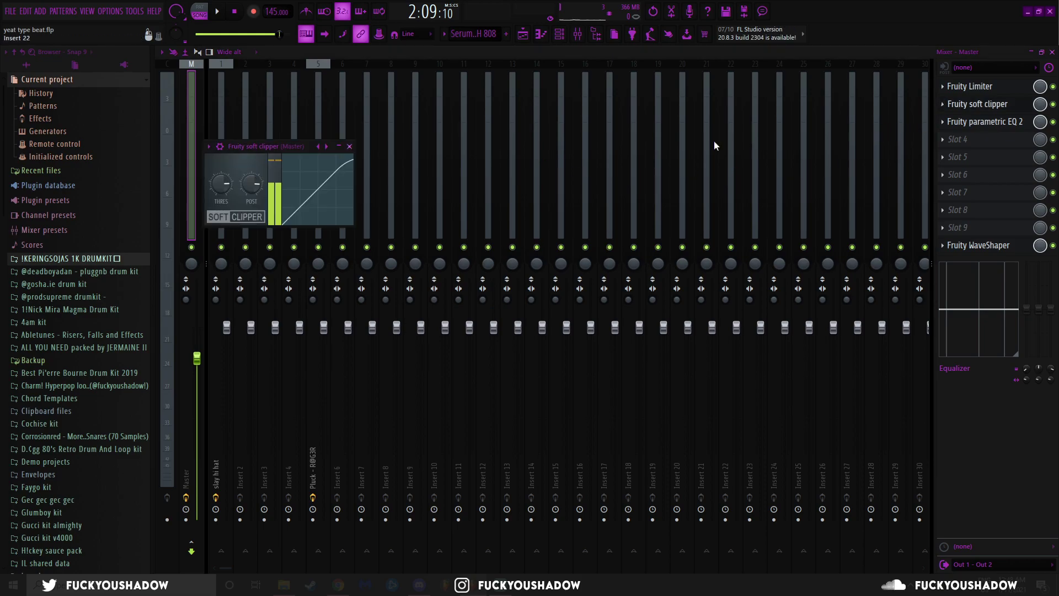
left_click(349, 146)
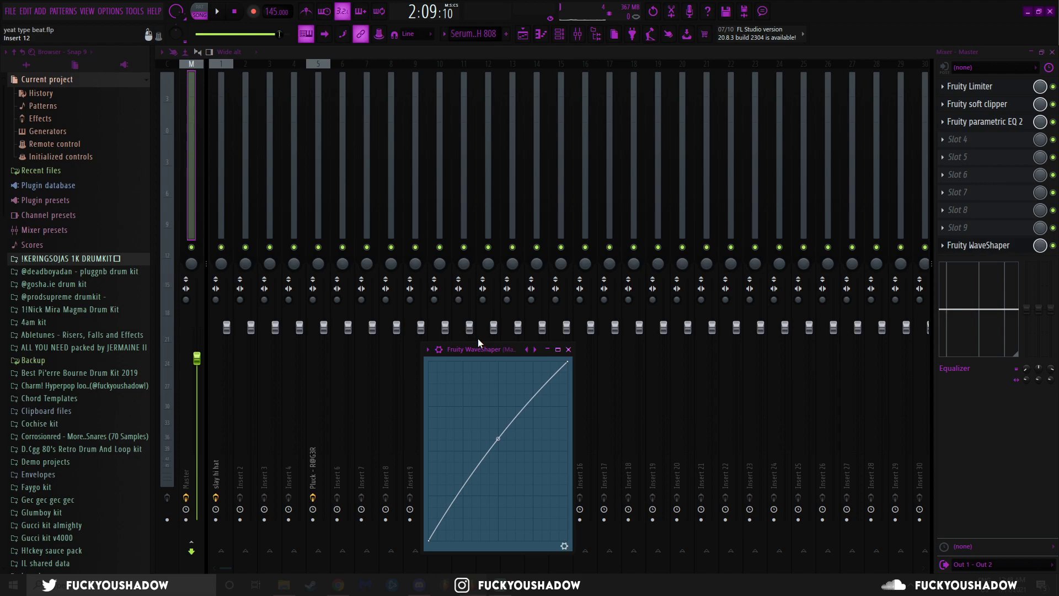
left_click(569, 349)
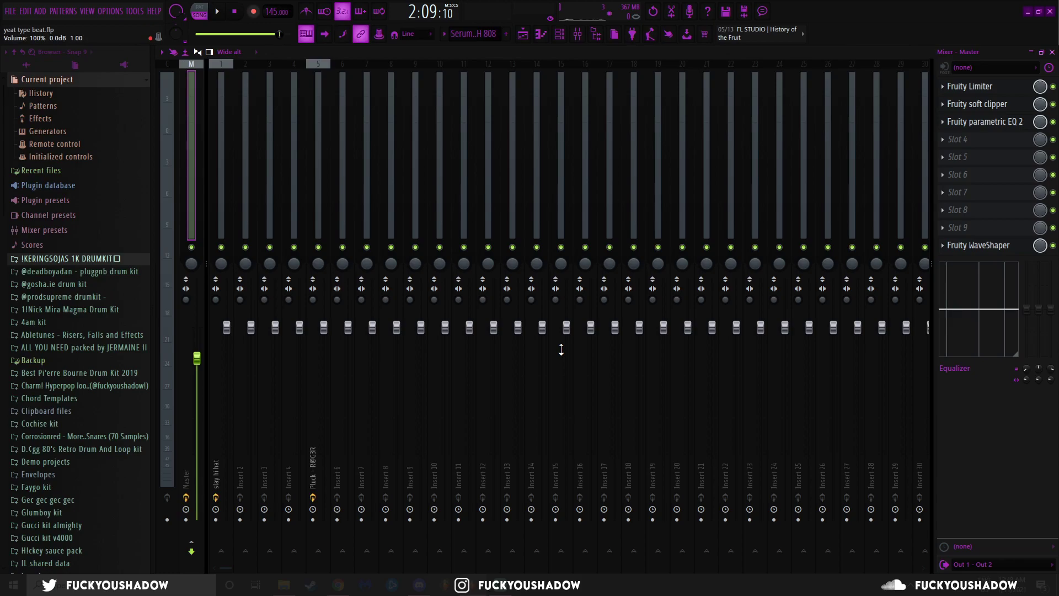
Inspect the Fruity parametric EQ 2 on the slay hi hat mixer track and return to the playlist.
left_click(220, 168)
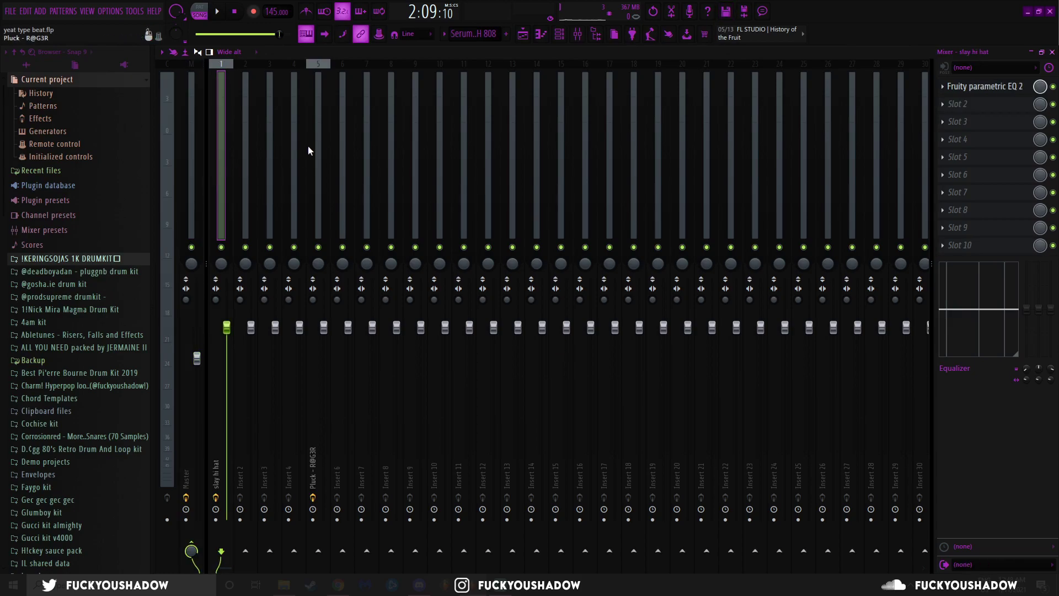
left_click(978, 88)
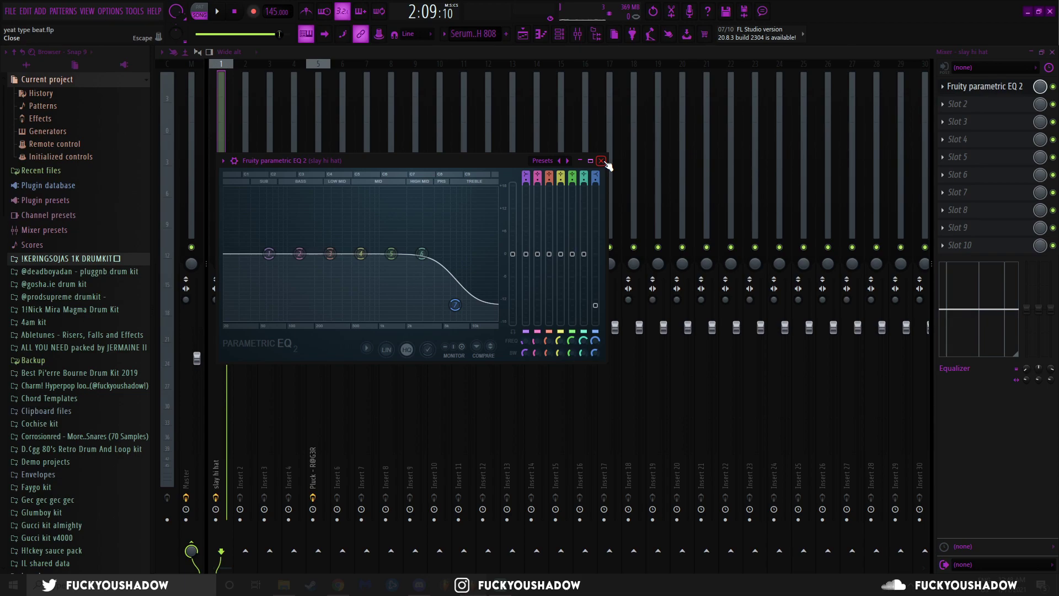
left_click(601, 161)
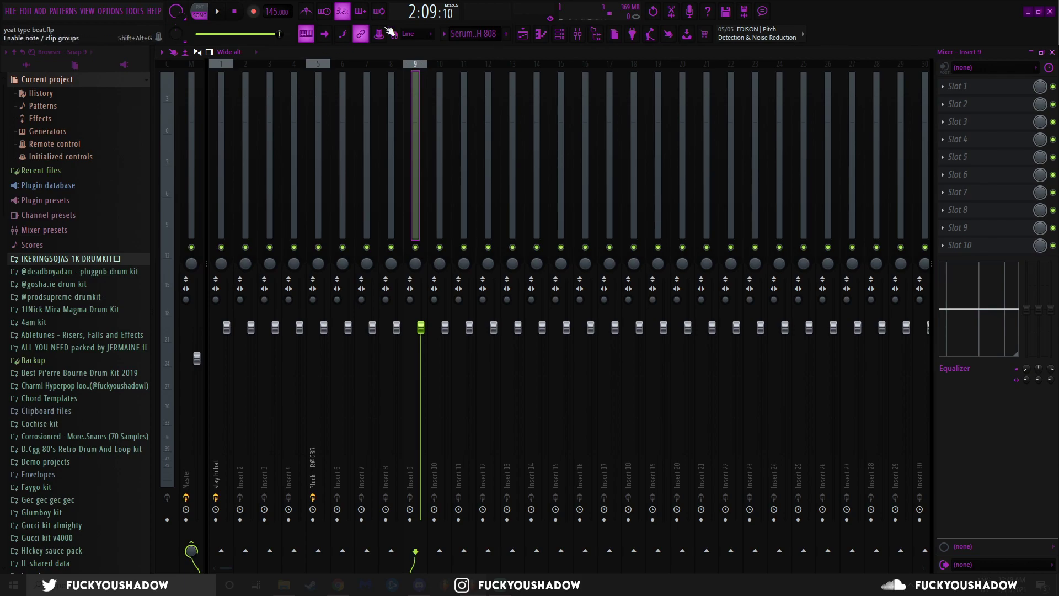
left_click(522, 34)
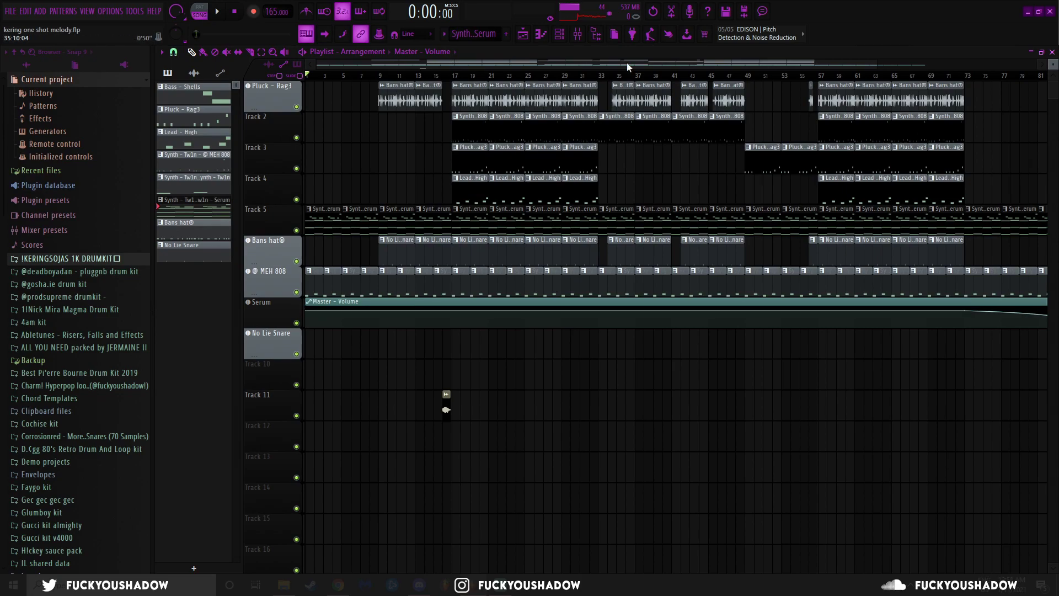
Show the channel rack of the kering one shot melody project and inspect the @ MEH 808, Bans hat and No Lie Snare samples.
key("F6")
left_click_drag(599, 88, 530, 96)
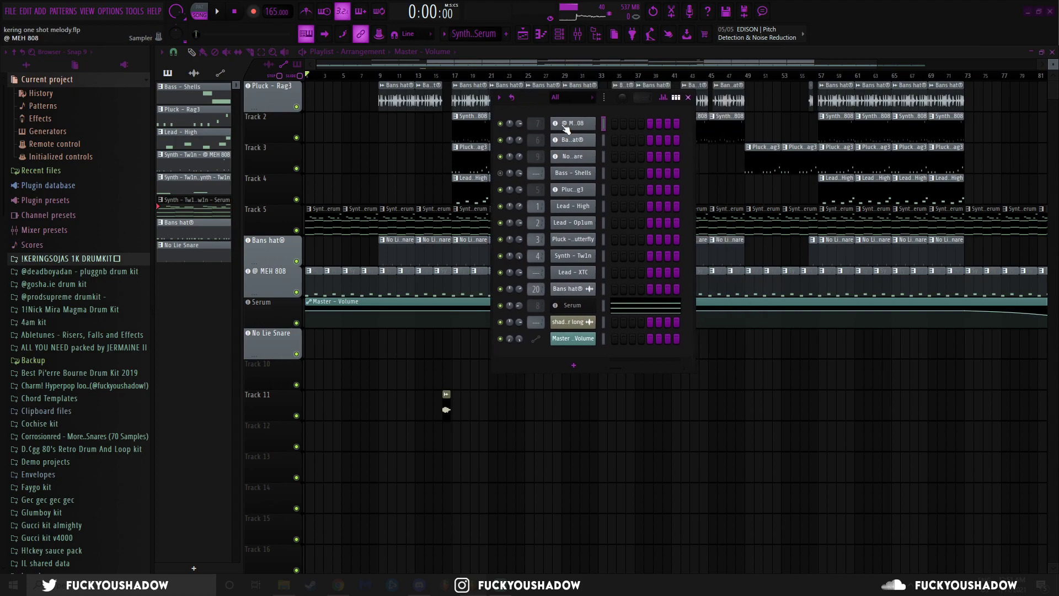
left_click(574, 124)
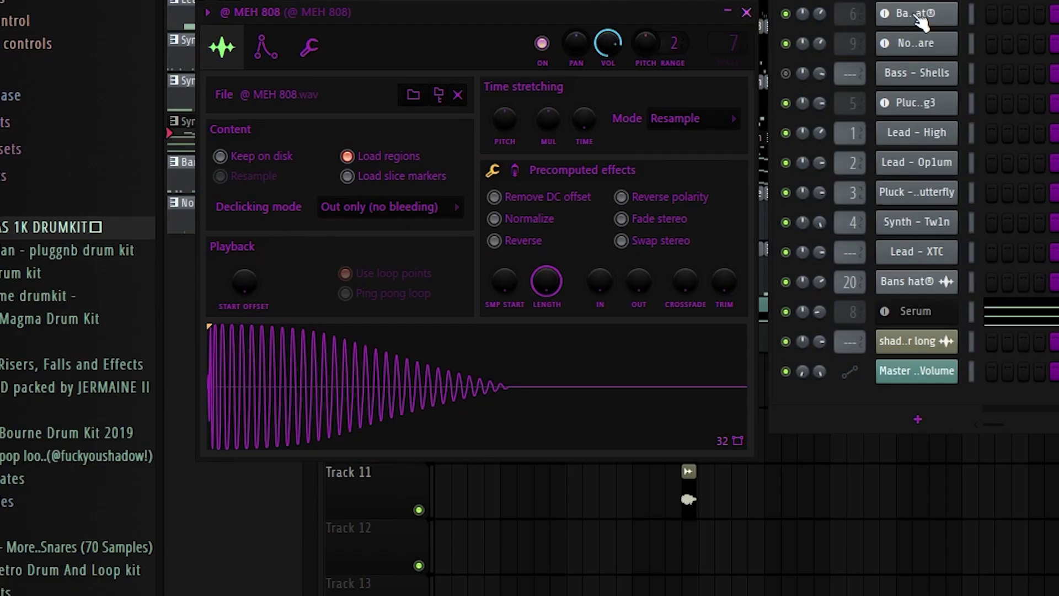
left_click(573, 140)
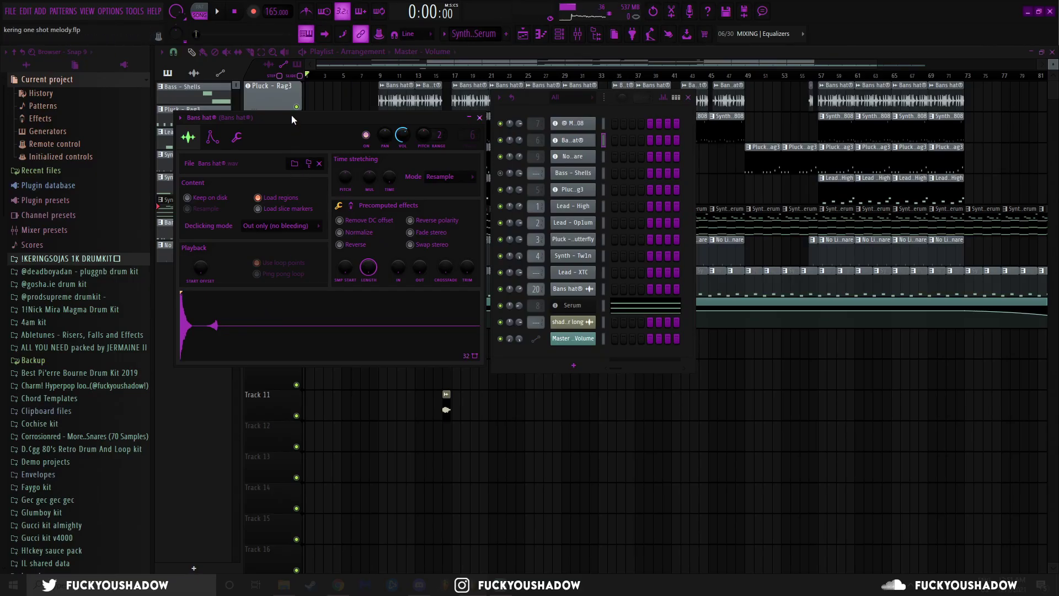
left_click_drag(292, 115, 277, 117)
left_click(461, 120)
left_click(573, 156)
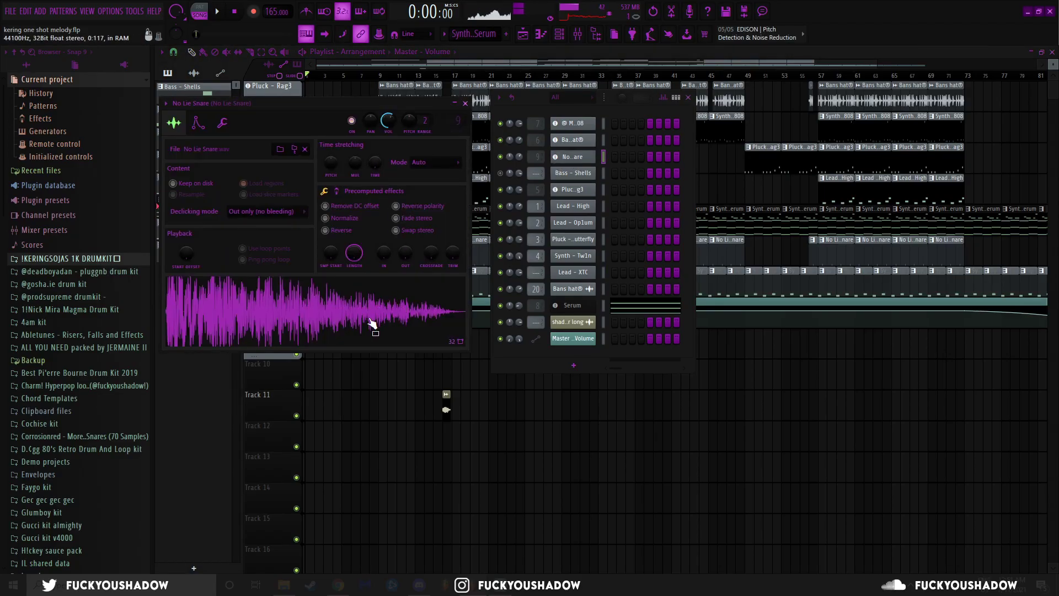
left_click(465, 103)
Inspect the melodic channels Lead - Op1um, Pluck Butterfly, Synth - Tw1n, Lead - XTC and Serum in the channel rack.
left_click(574, 190)
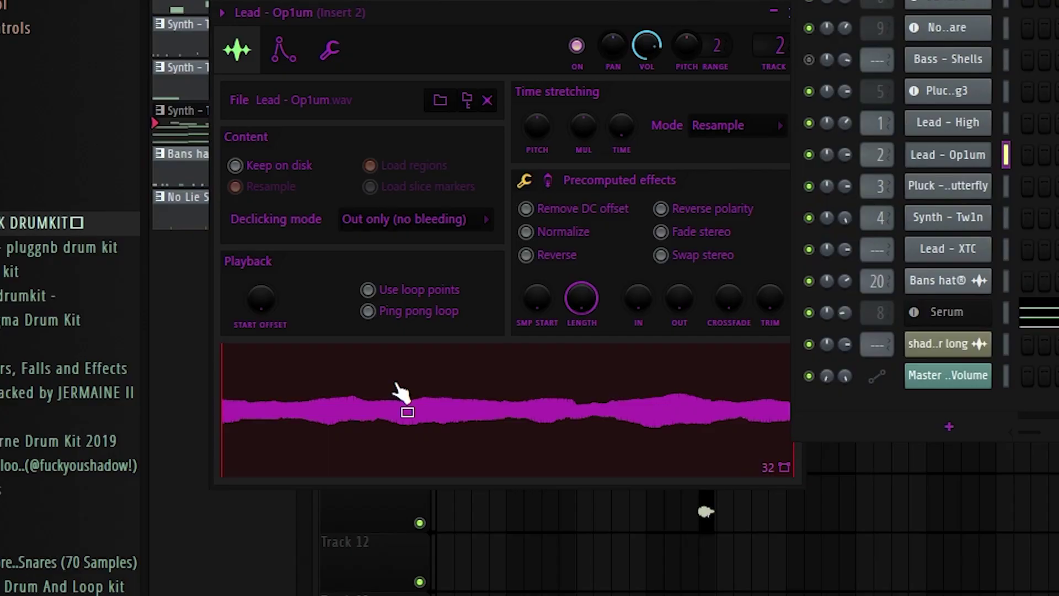
key("Down")
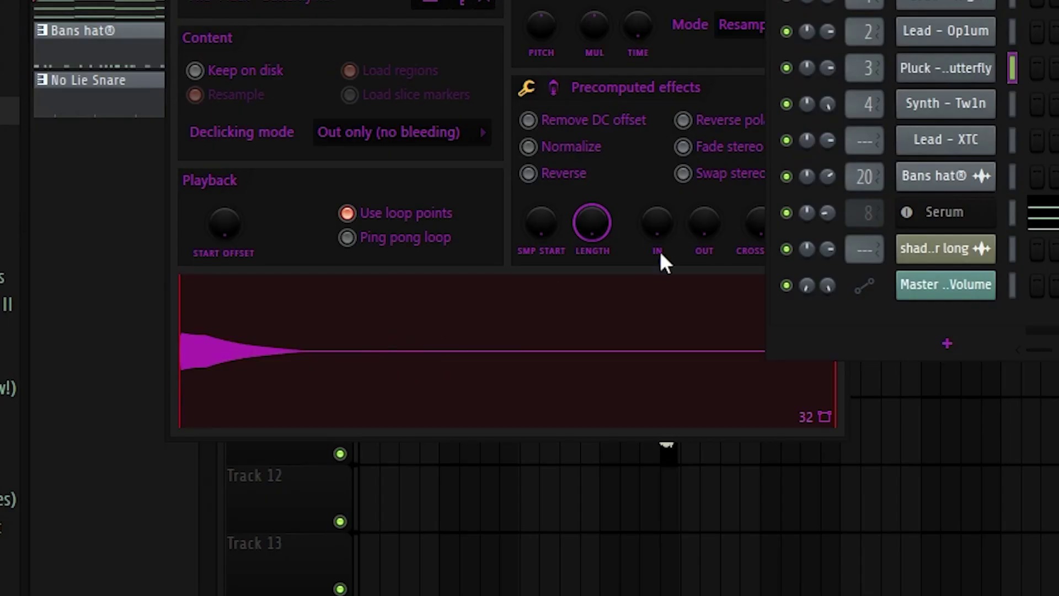
key("Down")
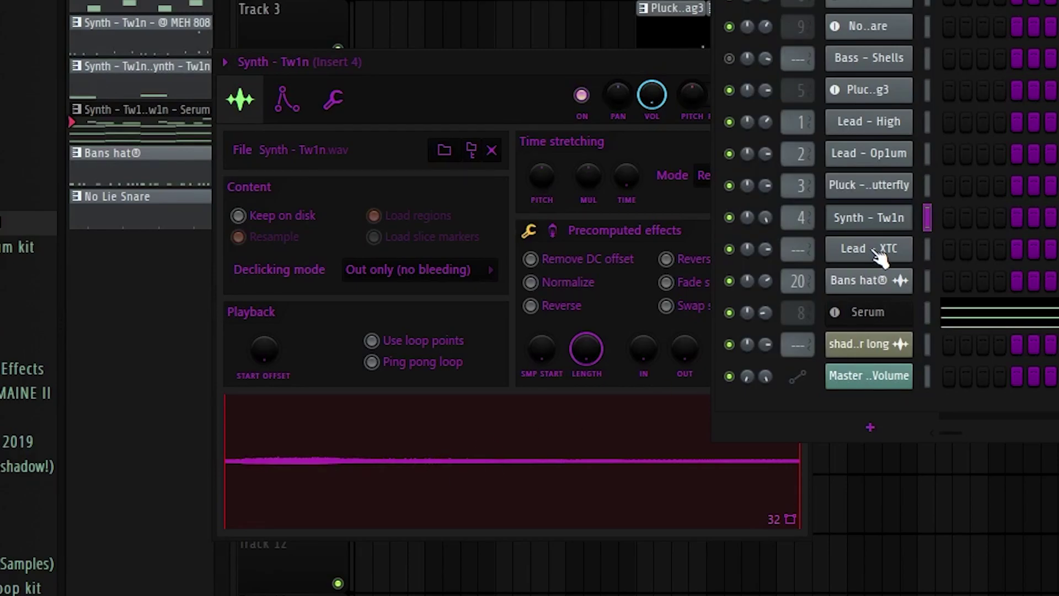
left_click(574, 274)
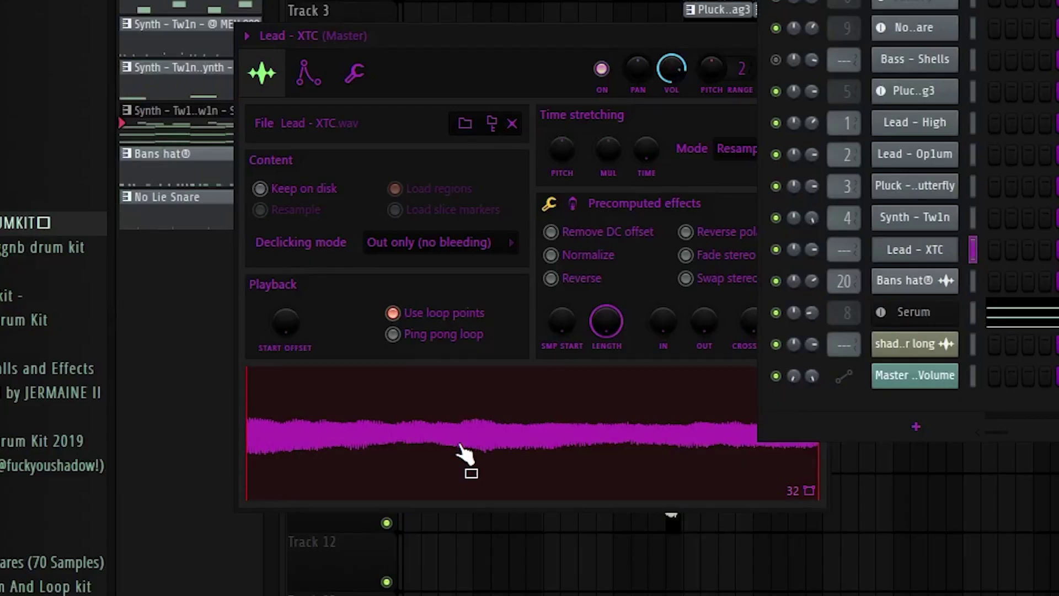
key("Down")
key("Down")
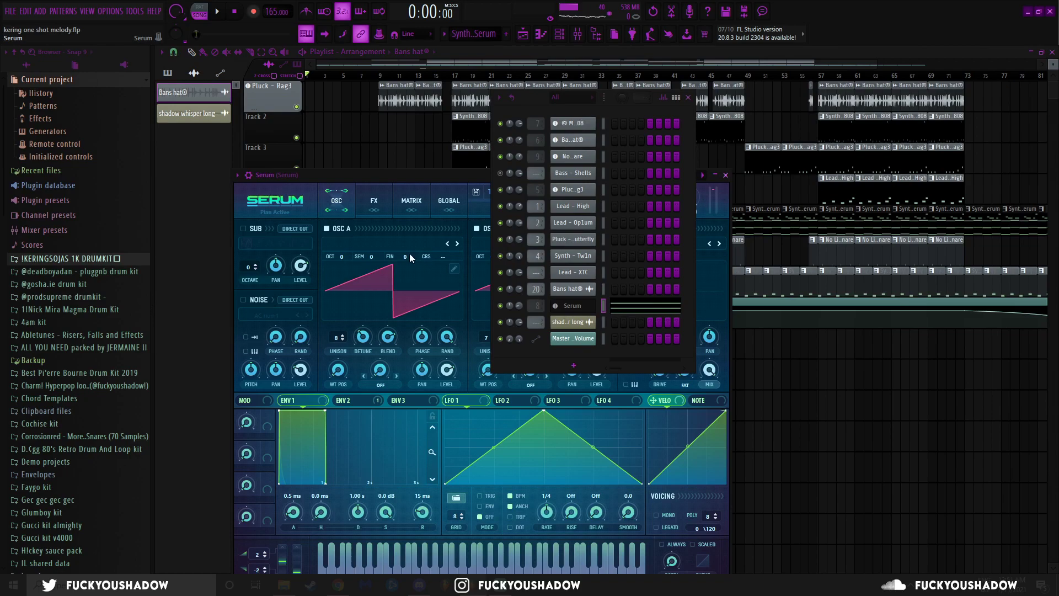
Inspect the preset name and preset bank list of the Serum plugin, leaving the preset as it is, and close the plugin.
left_click_drag(386, 177, 167, 178)
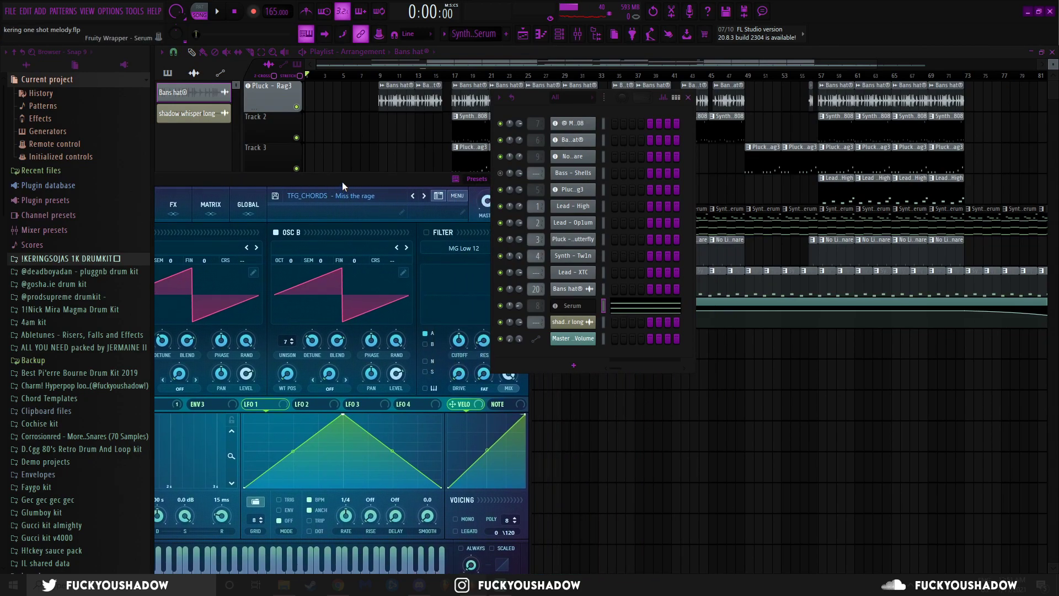
left_click(321, 192)
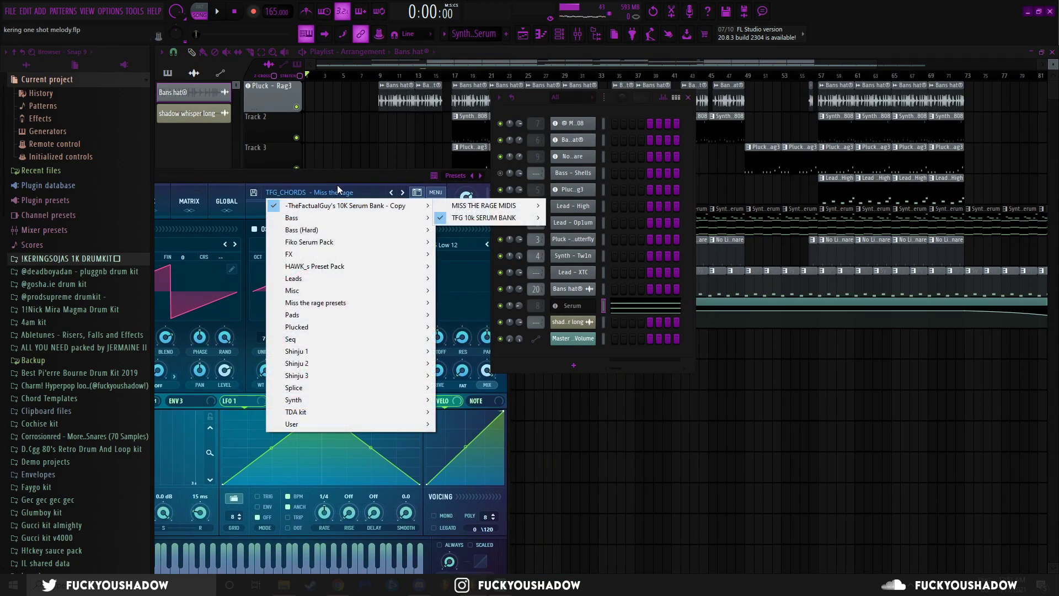
left_click(339, 177)
left_click(445, 180)
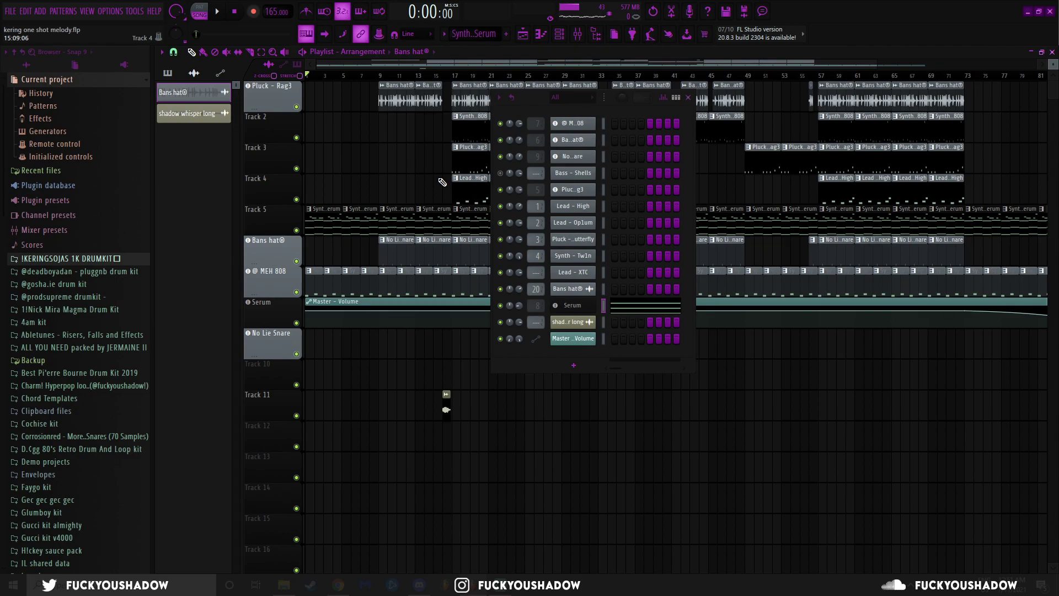
Show the Serum melody in the piano roll, play it and examine its notes across all octaves.
key("F7")
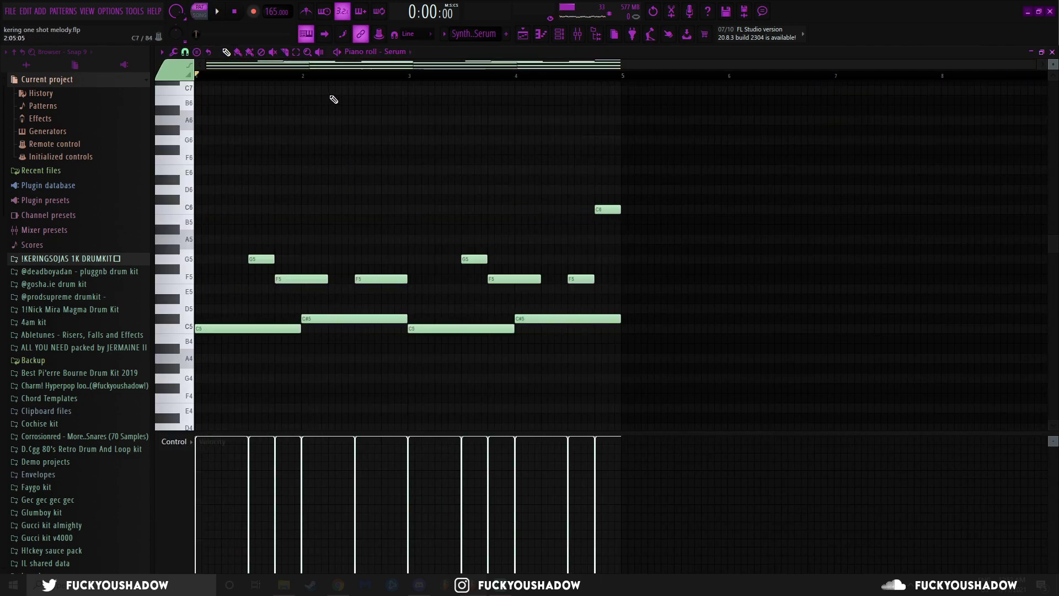
scroll(307, 152, "down", 10)
scroll(303, 160, "up", 5)
scroll(625, 243, "down", 2)
key("space")
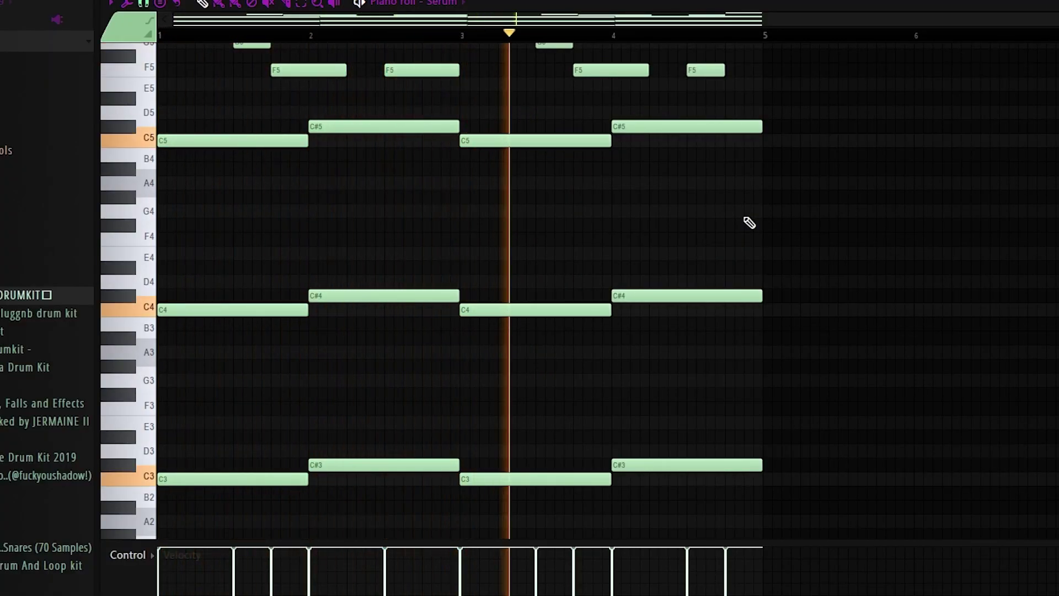
scroll(778, 222, "up", 4)
scroll(781, 223, "up", 2)
key("space")
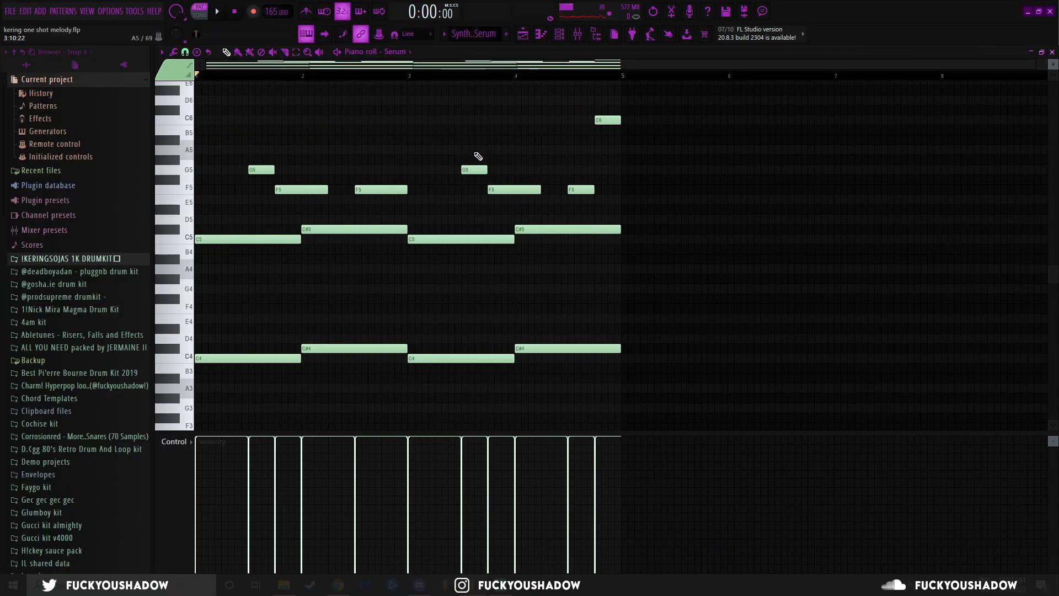
scroll(217, 232, "down", 5)
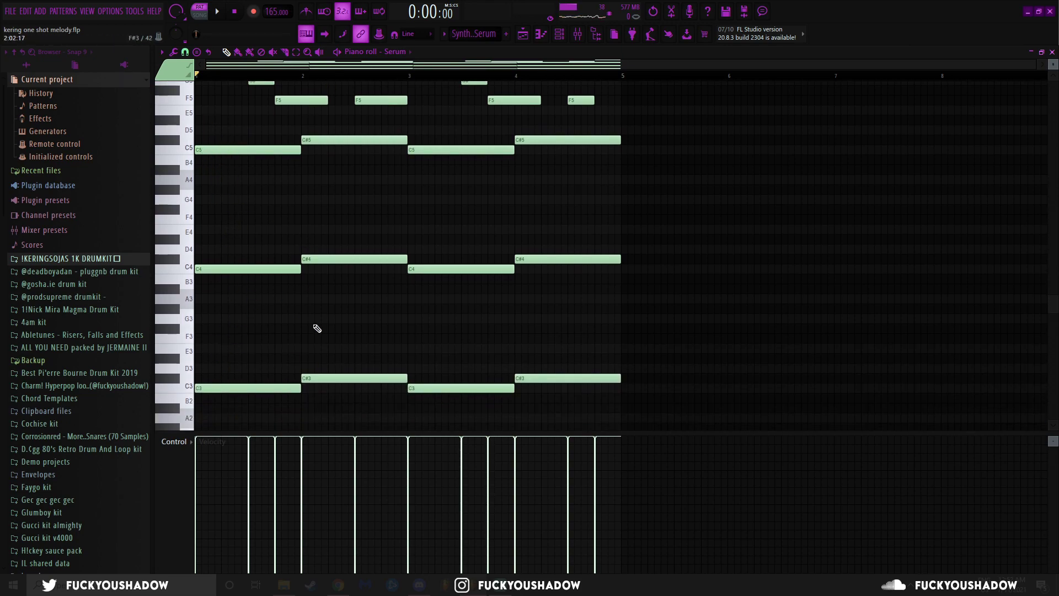
scroll(331, 244, "up", 6)
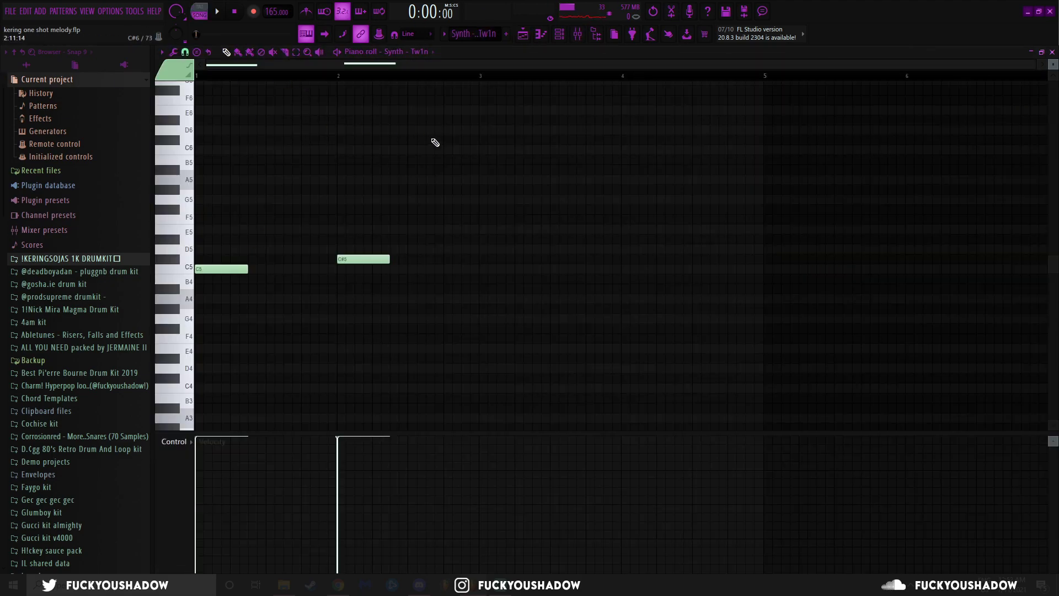
Play the Synth - Tw1n pattern in the piano roll and return to the playlist.
key("space")
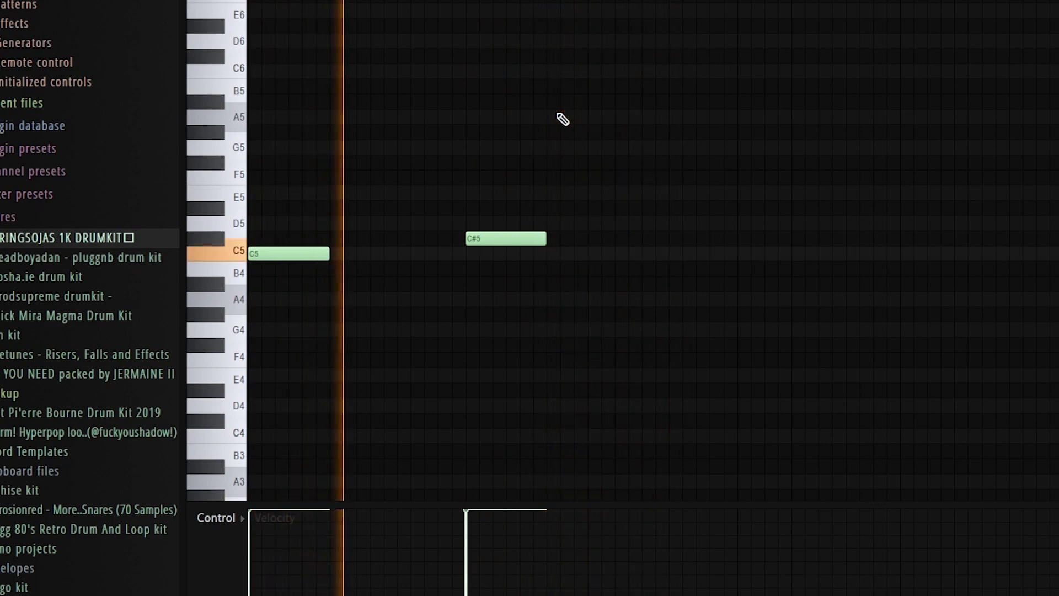
key("space")
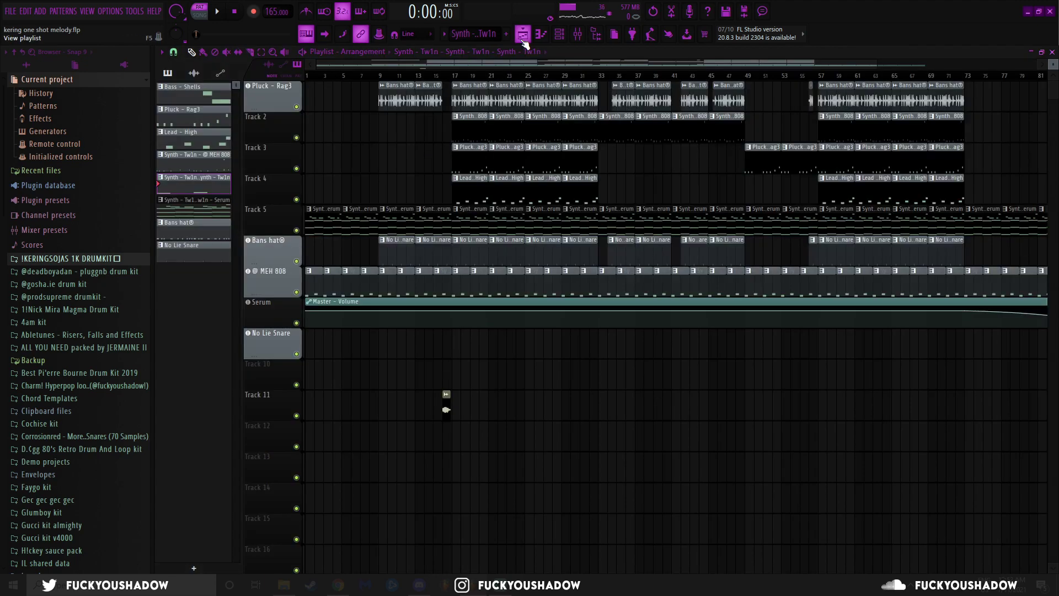
left_click(523, 34)
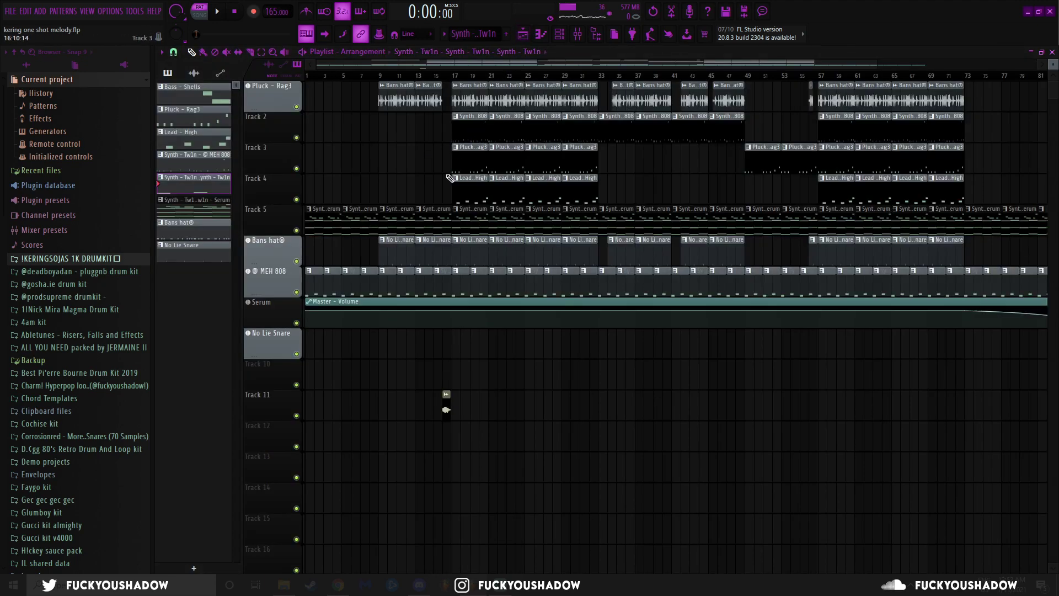
Play the Pluck - Rag3 and Lead - High patterns in the piano roll.
scroll(422, 263, "up", 3)
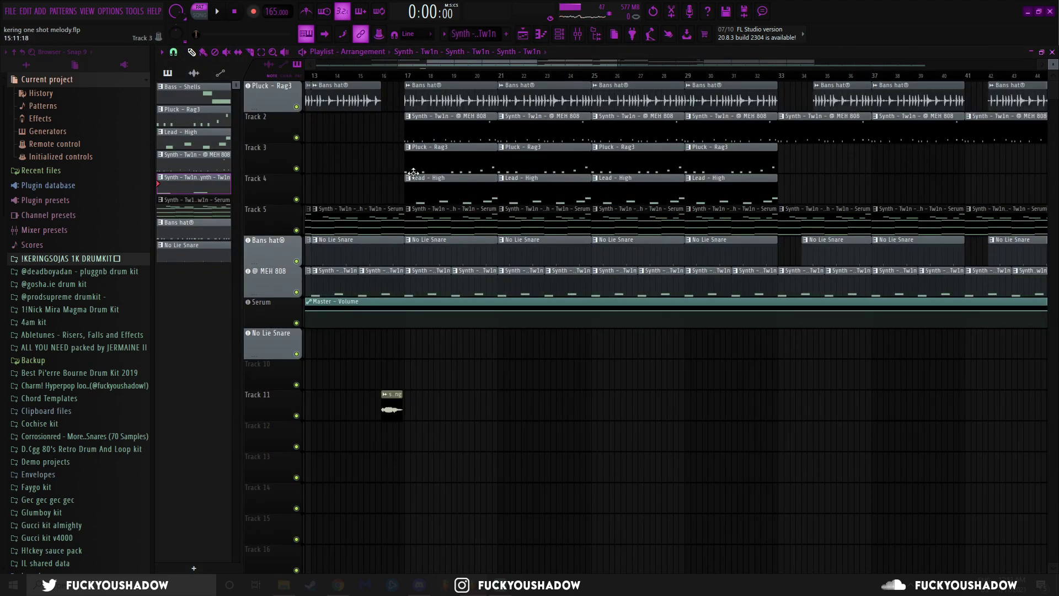
double_click(409, 172)
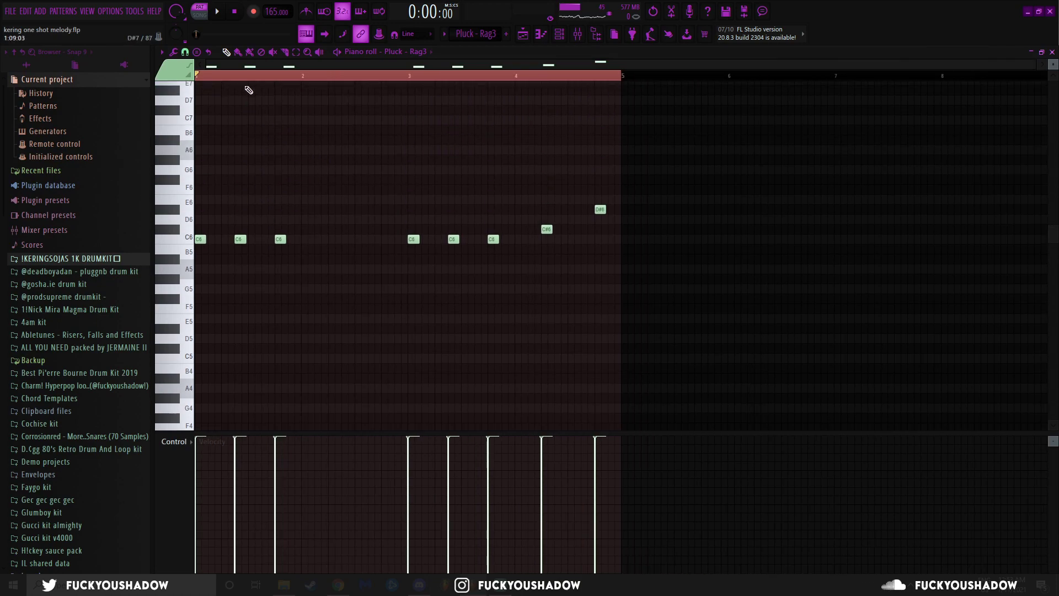
key("space")
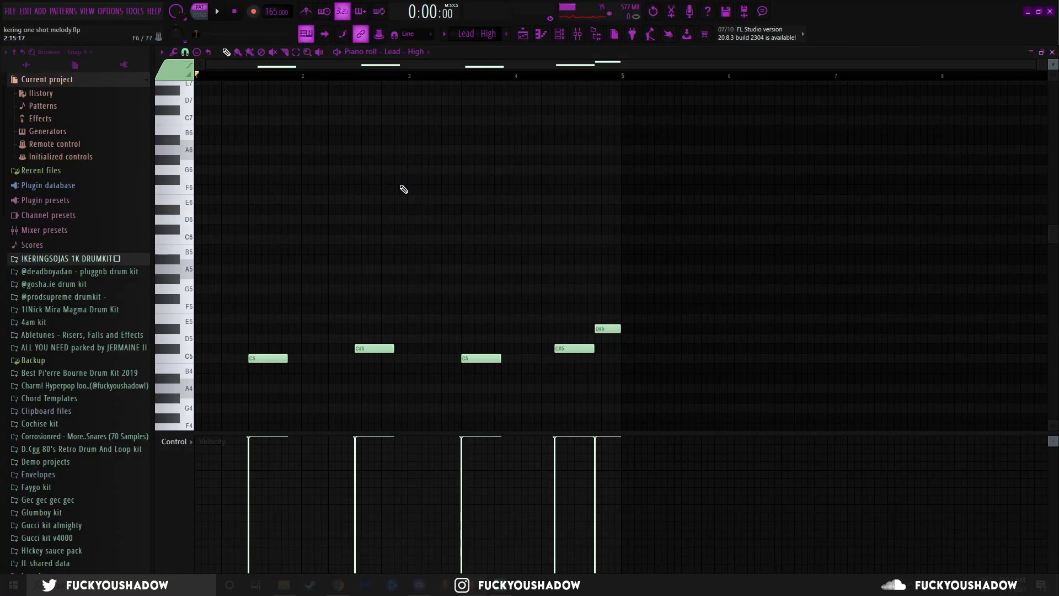
key("space")
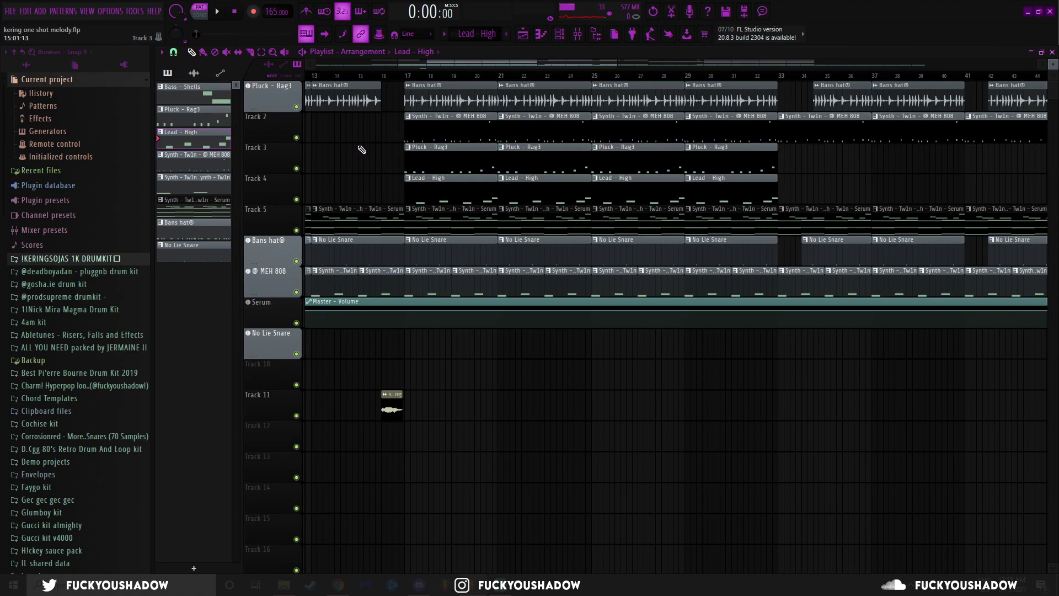
Play the @ MEH 808 and No Lie Snare patterns in the piano roll and return to the playlist.
double_click(320, 284)
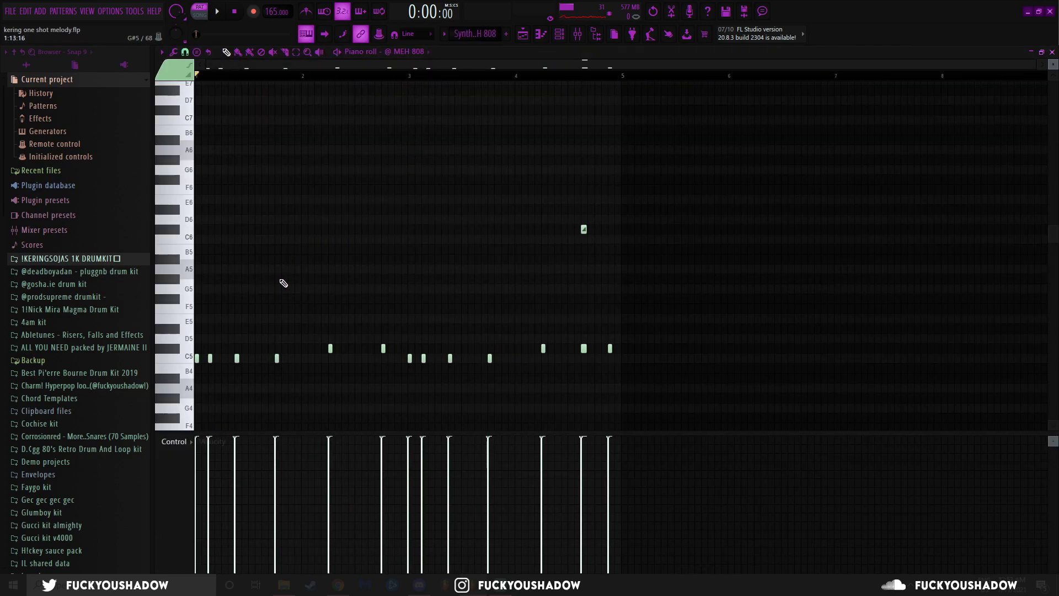
key("space")
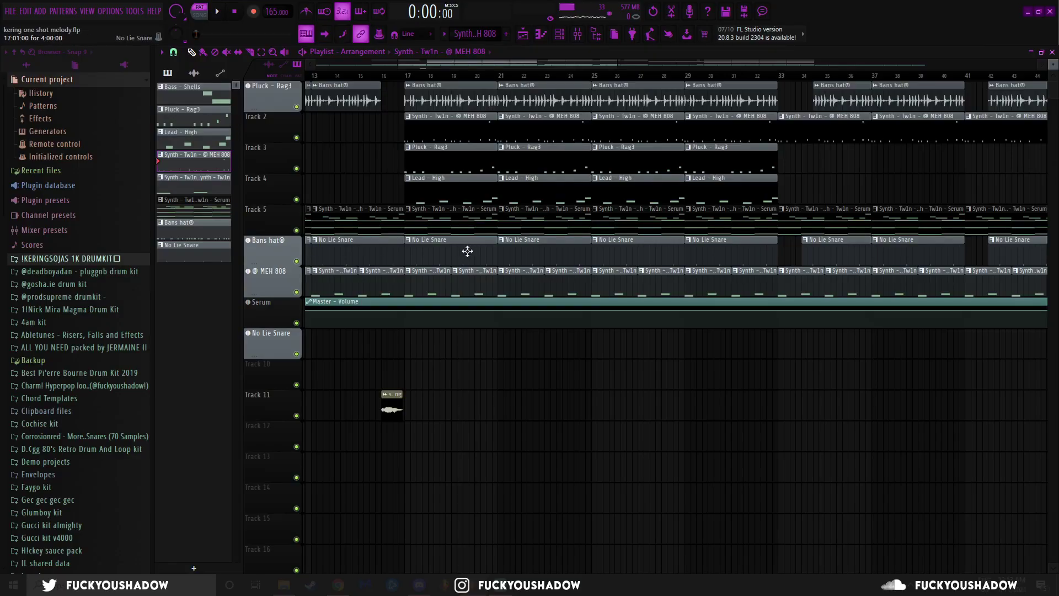
double_click(455, 254)
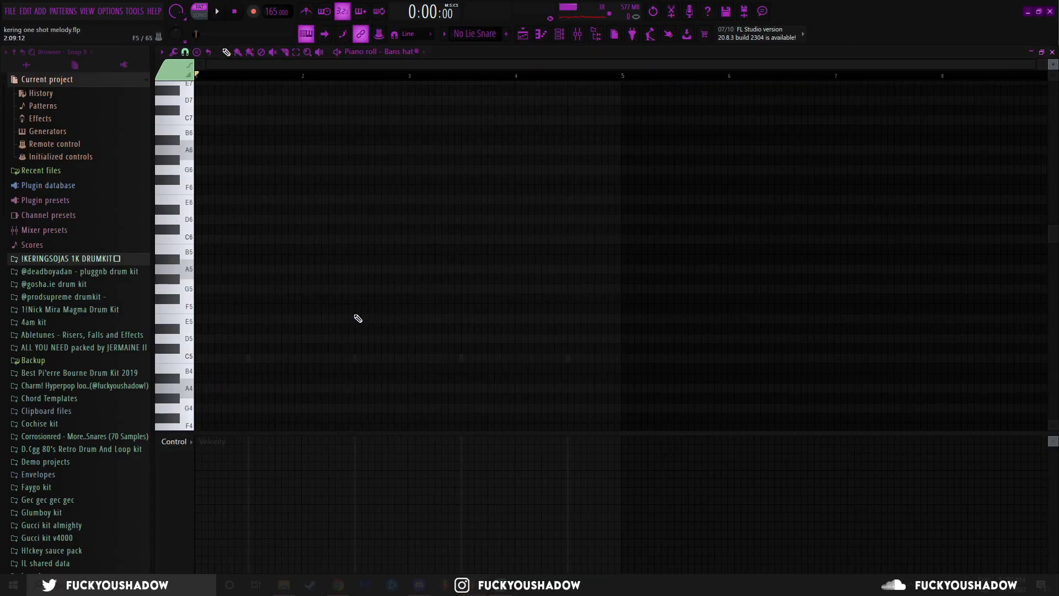
double_click(248, 358)
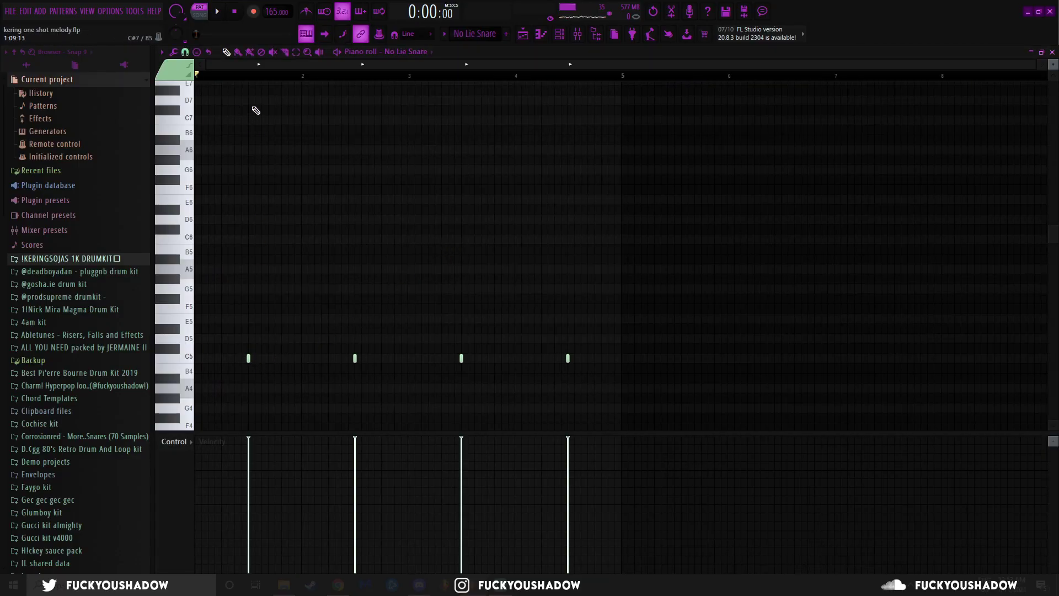
key("space")
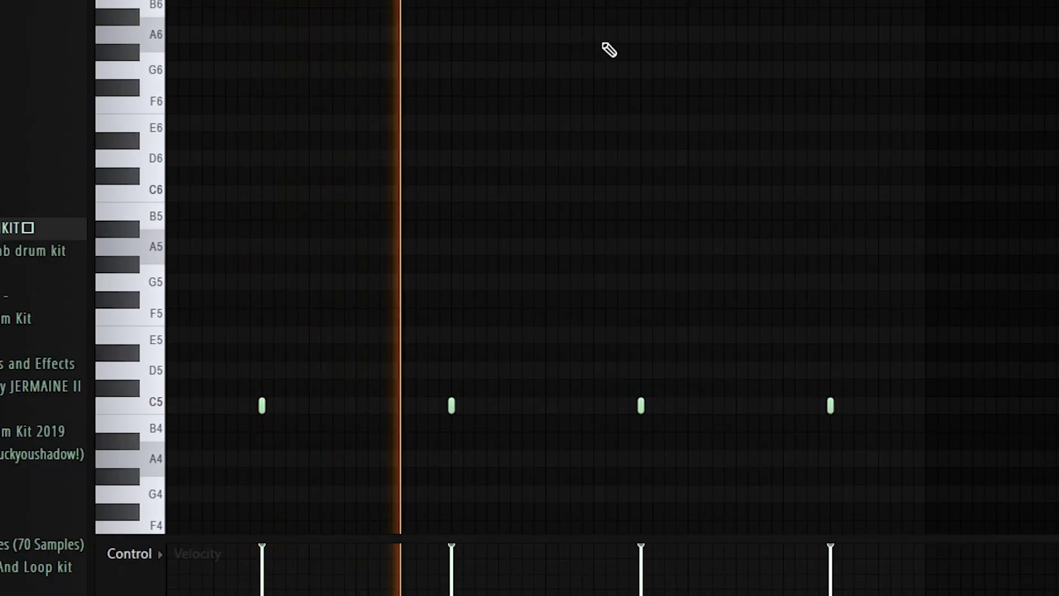
key("space")
key("F5")
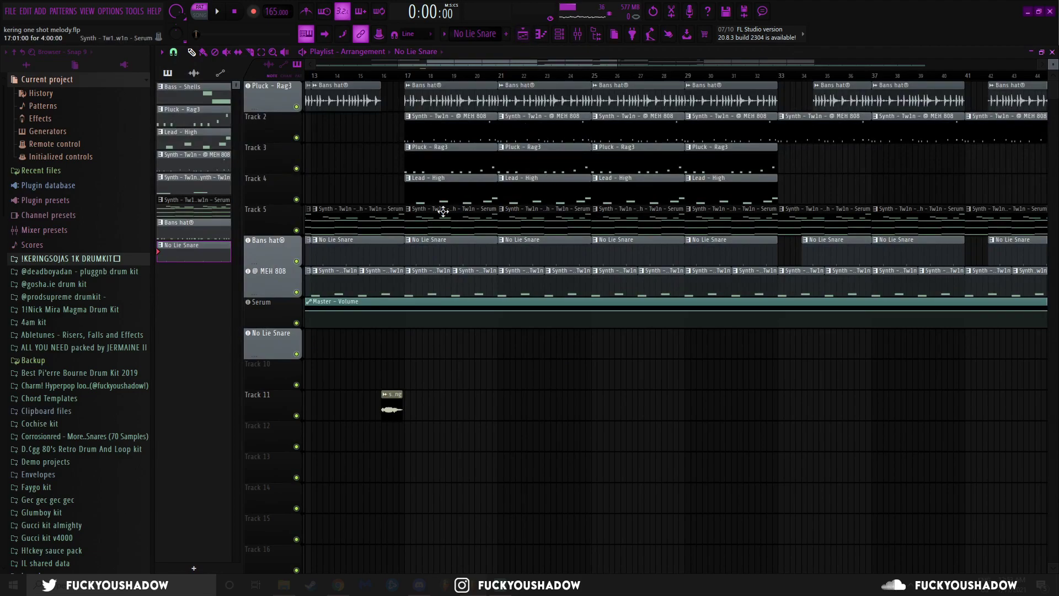
Solo the first playlist track to play its Bans hat clips from bar 17, and play the whole arrangement with all tracks active.
left_click(296, 107, "ctrl")
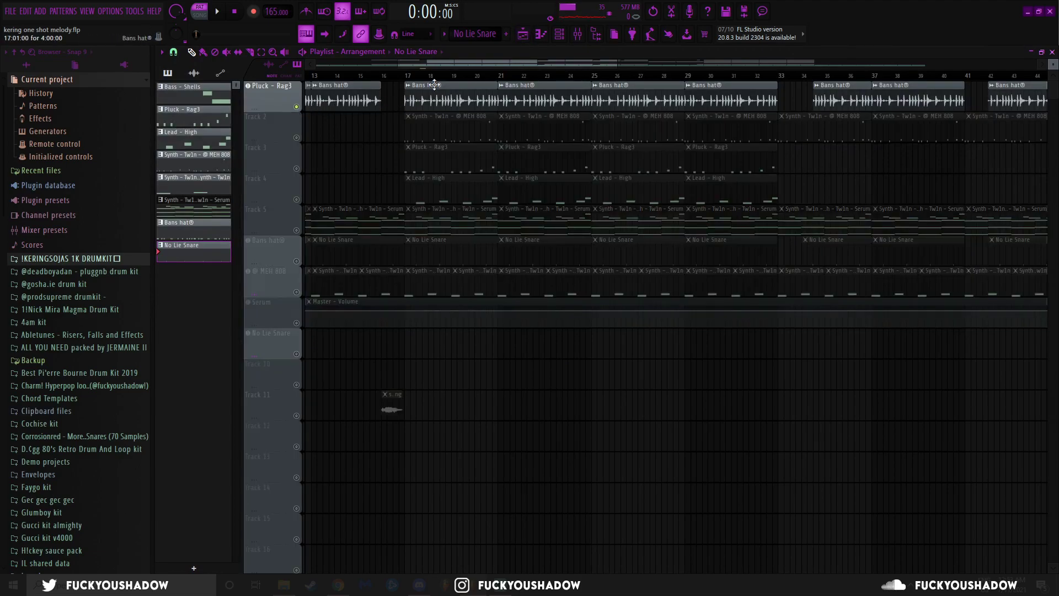
left_click(406, 75)
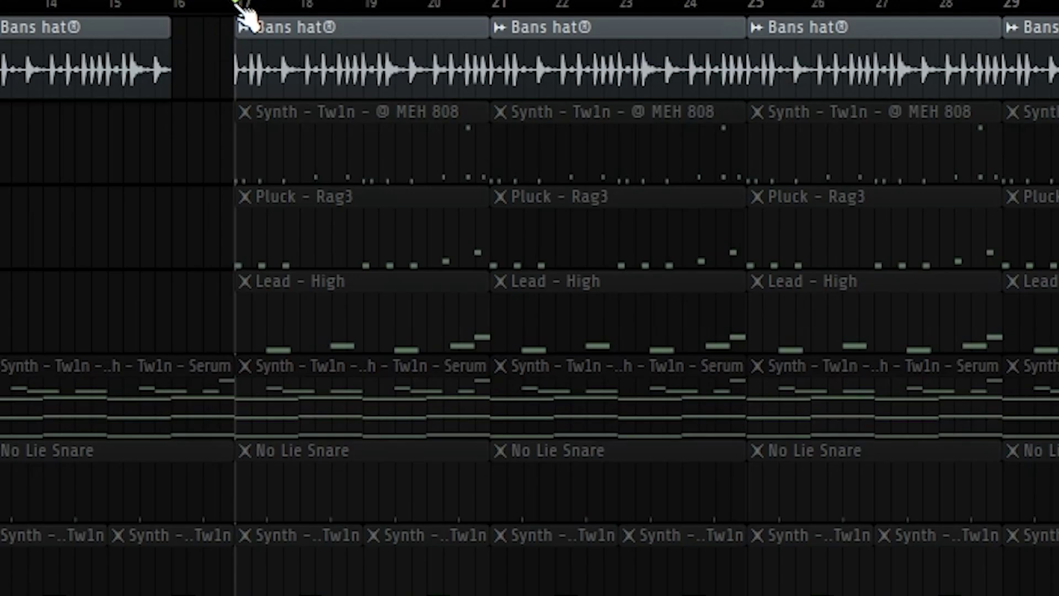
key("space")
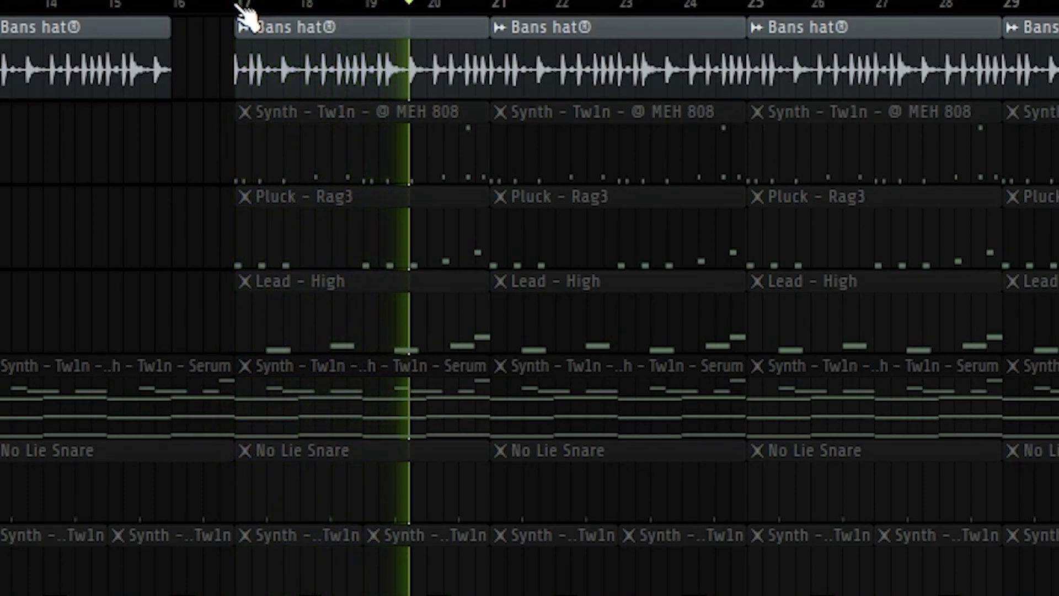
key("space")
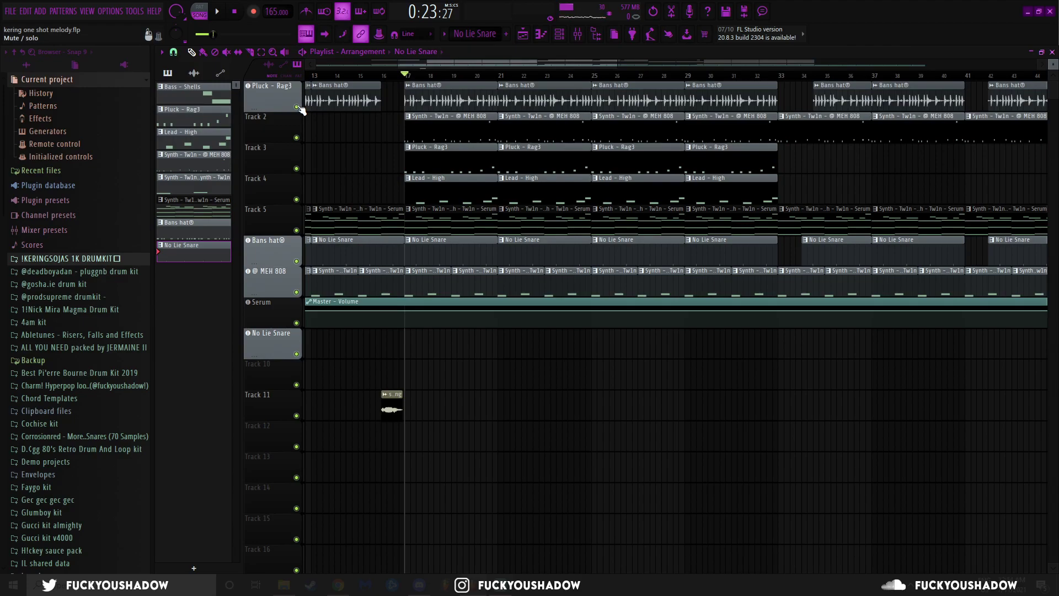
scroll(383, 184, "down", 5)
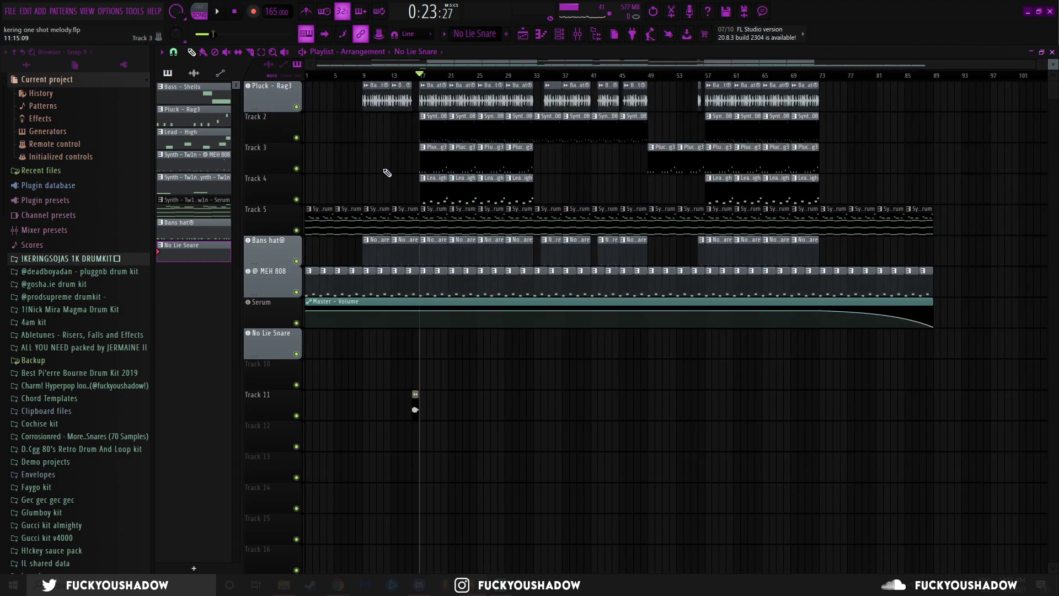
key("space")
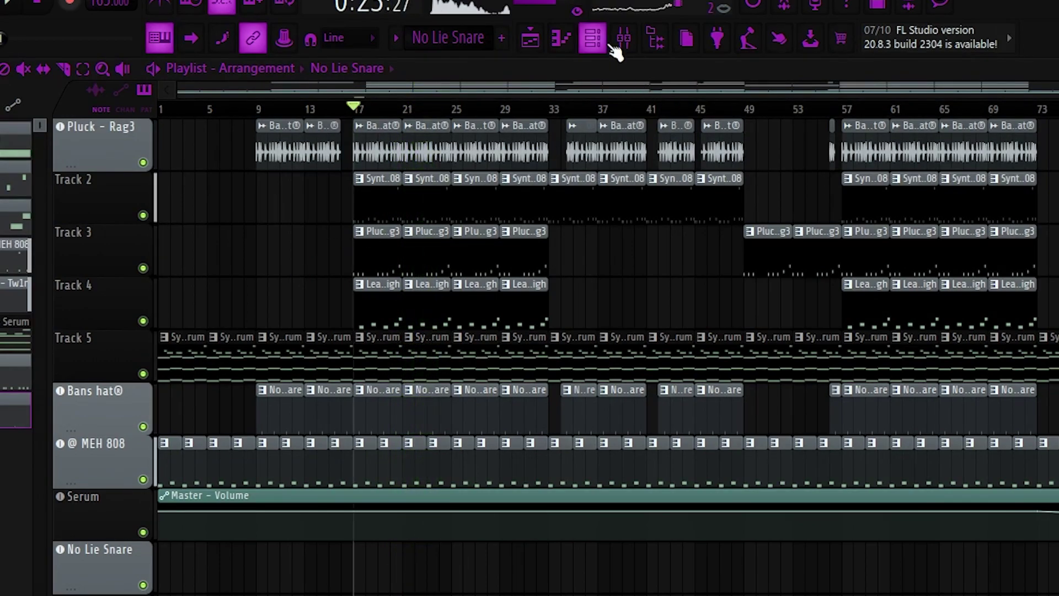
Inspect the Fruity Limiter, Fruity soft clipper and Fruity WaveShaper on the mixer's Master track.
left_click(624, 38)
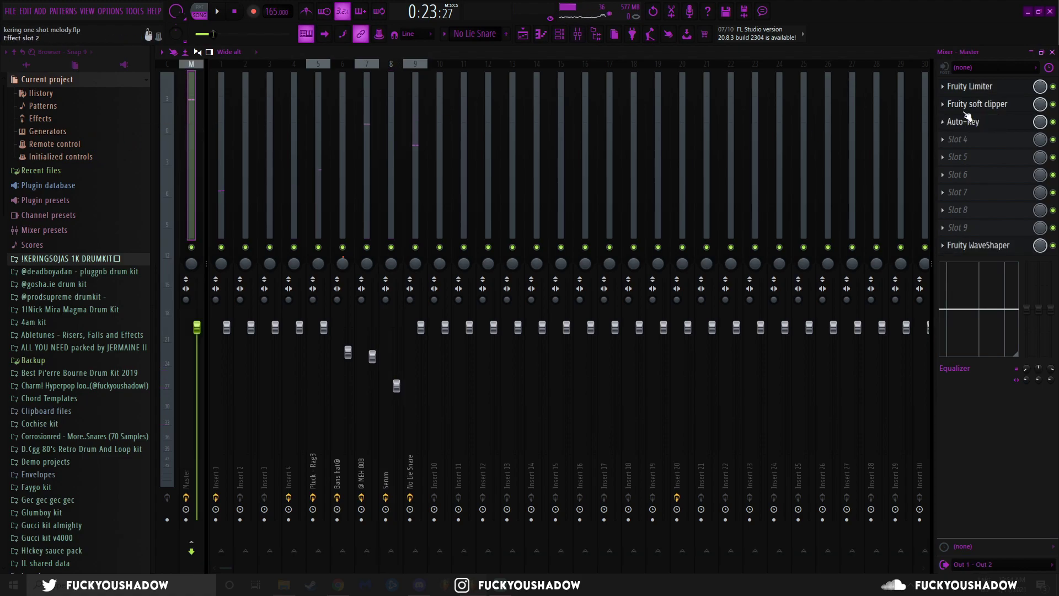
left_click(980, 89)
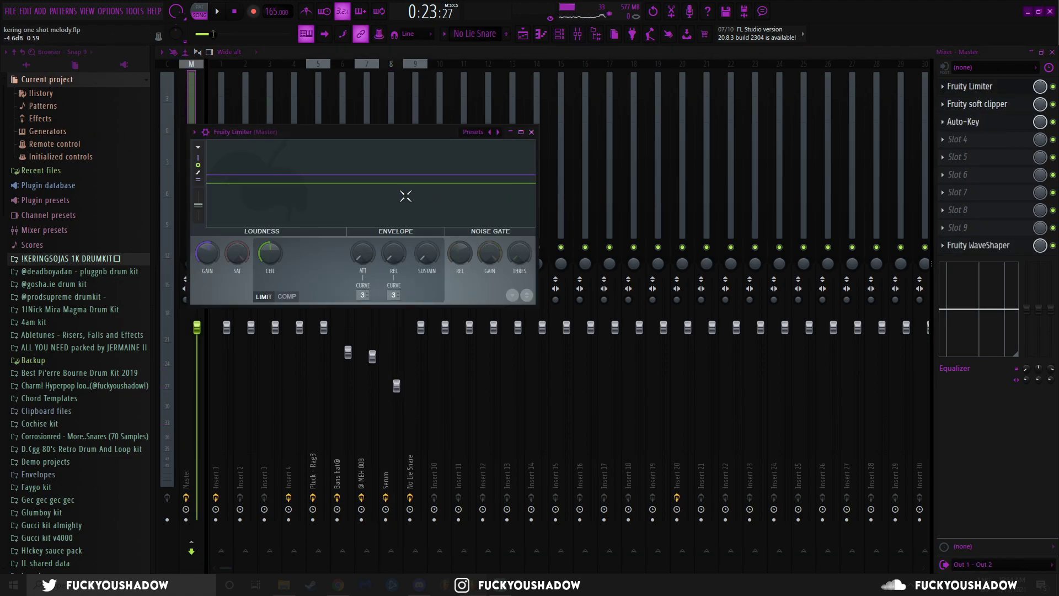
left_click(531, 132)
left_click(969, 104)
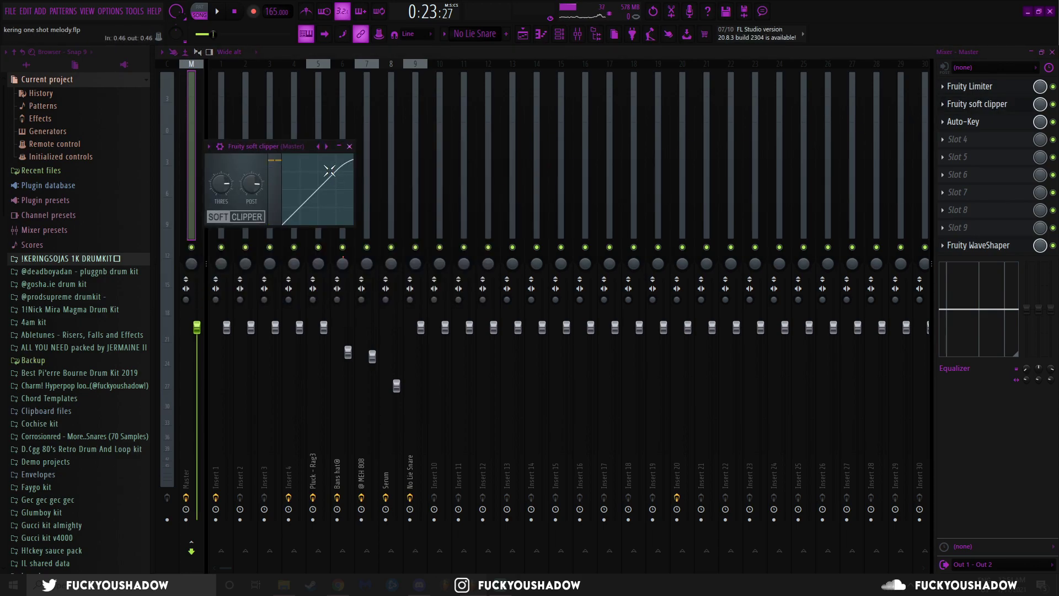
left_click(353, 145)
left_click(978, 245)
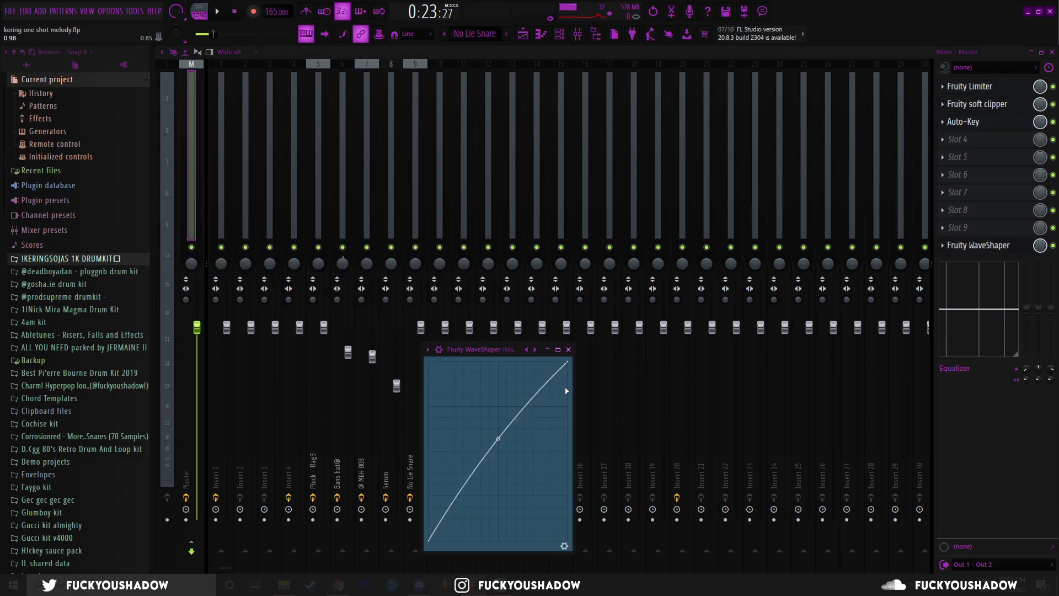
left_click(569, 350)
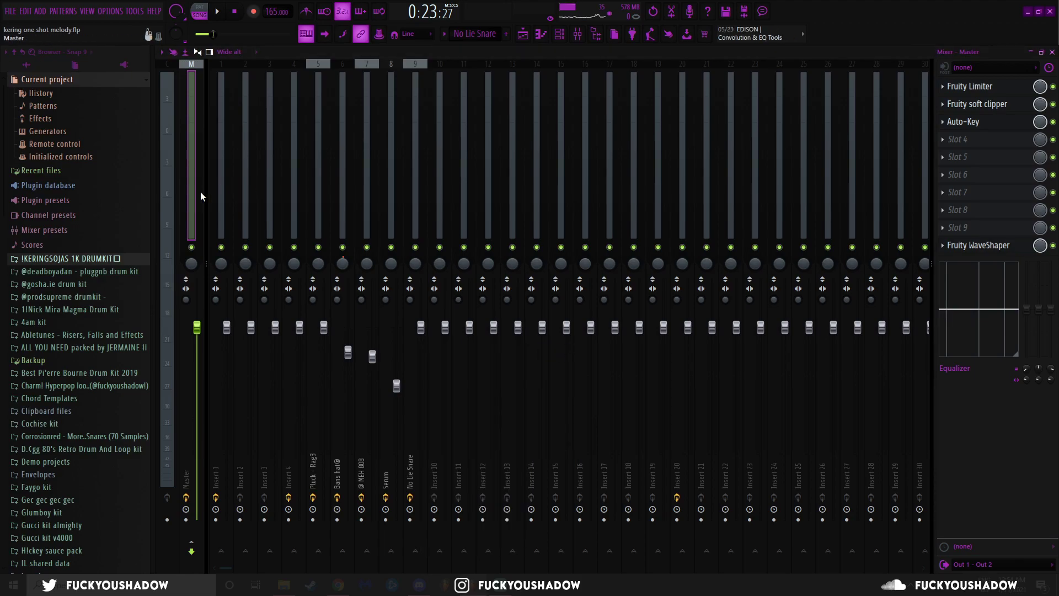
Inspect the Fruity parametric EQ 2 on the @ MEH 808 mixer track and show the effect slots of the Bans hat track.
left_click(363, 204)
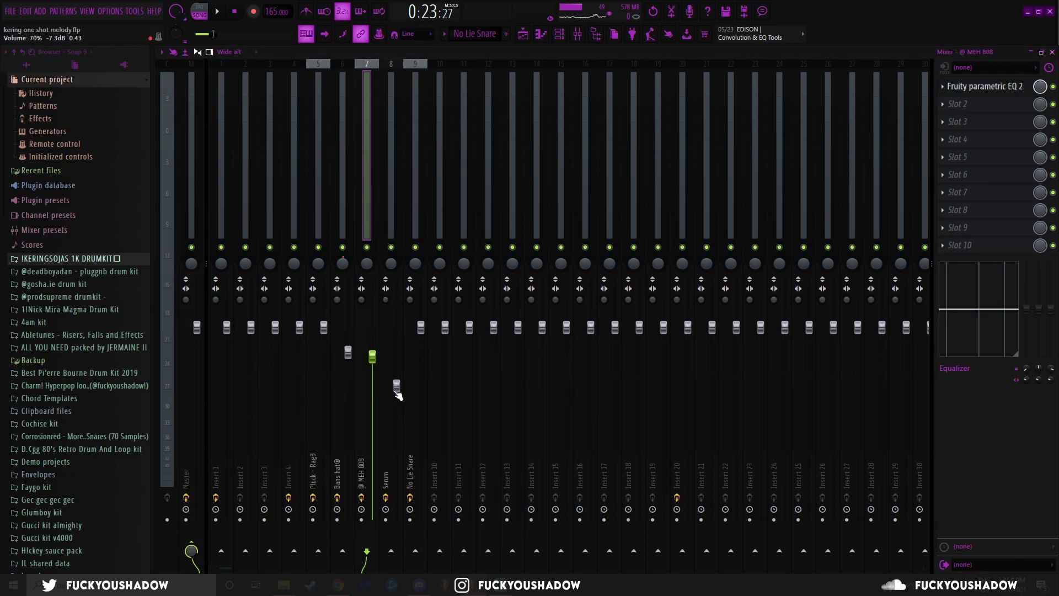
left_click(985, 87)
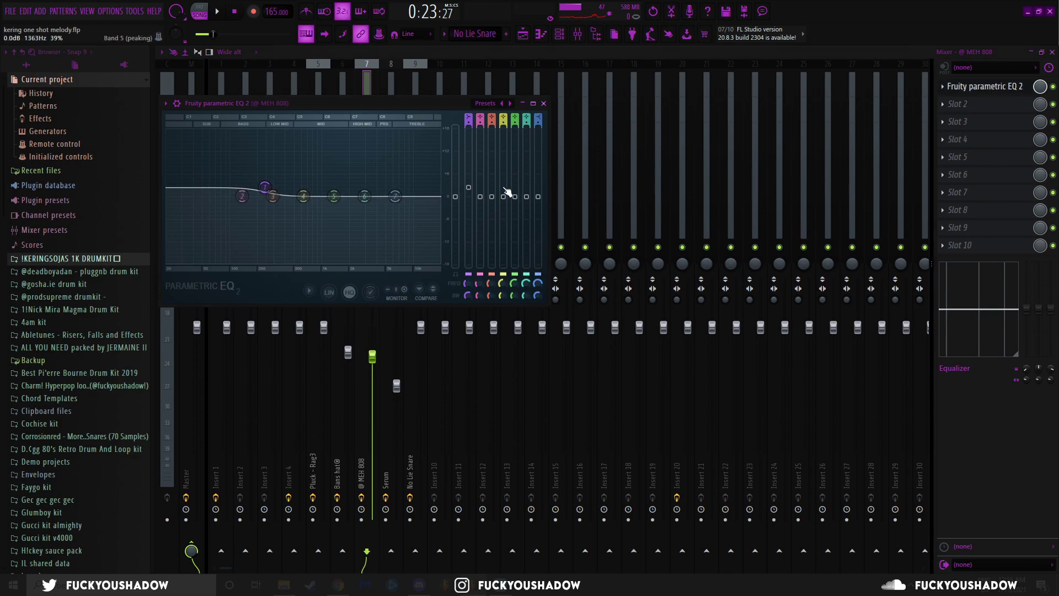
left_click(543, 104)
left_click(341, 159)
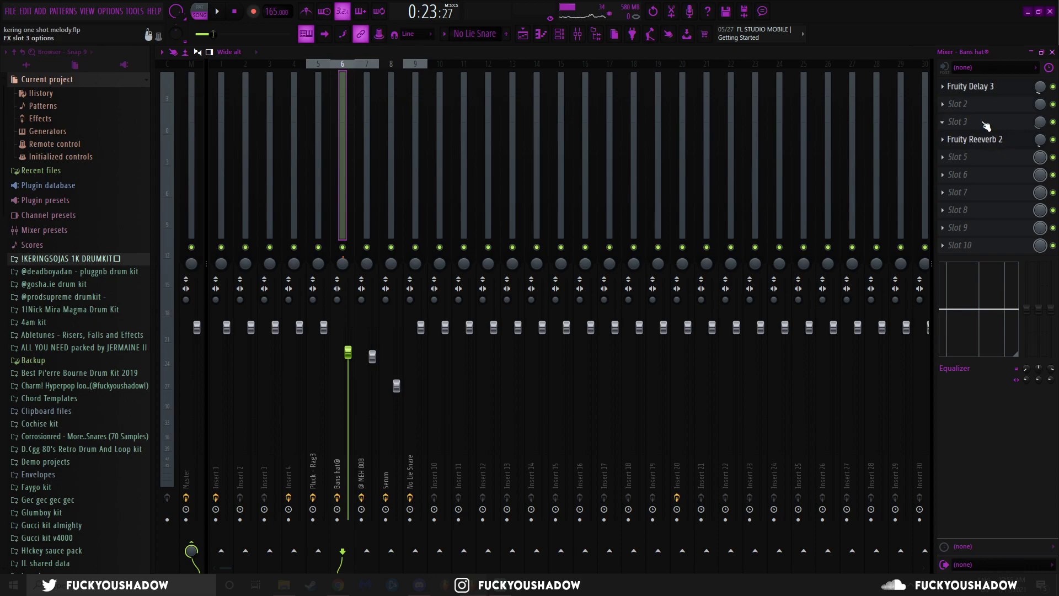
Inspect the Fruity parametric EQ 2 and Fruity delay bank on the Pluck - Rag3 mixer track.
left_click(319, 210)
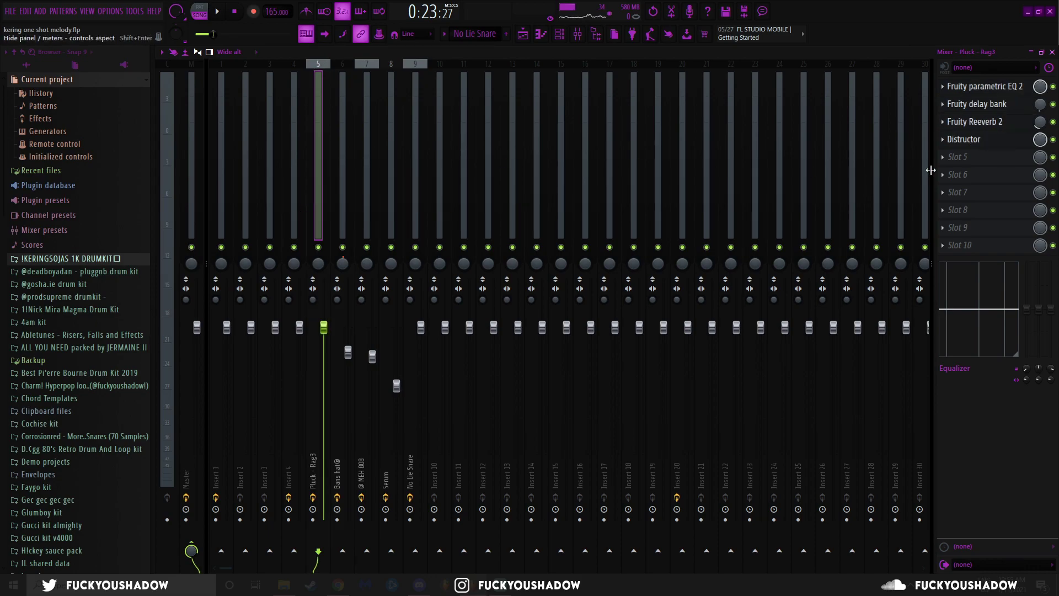
left_click(984, 87)
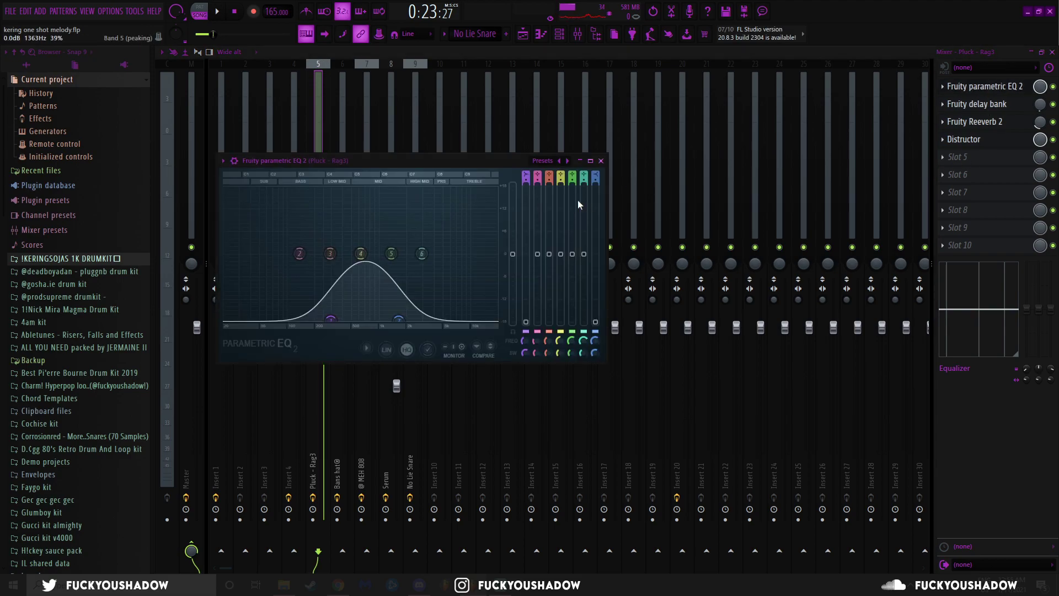
left_click(605, 160)
left_click(993, 108)
left_click(551, 173)
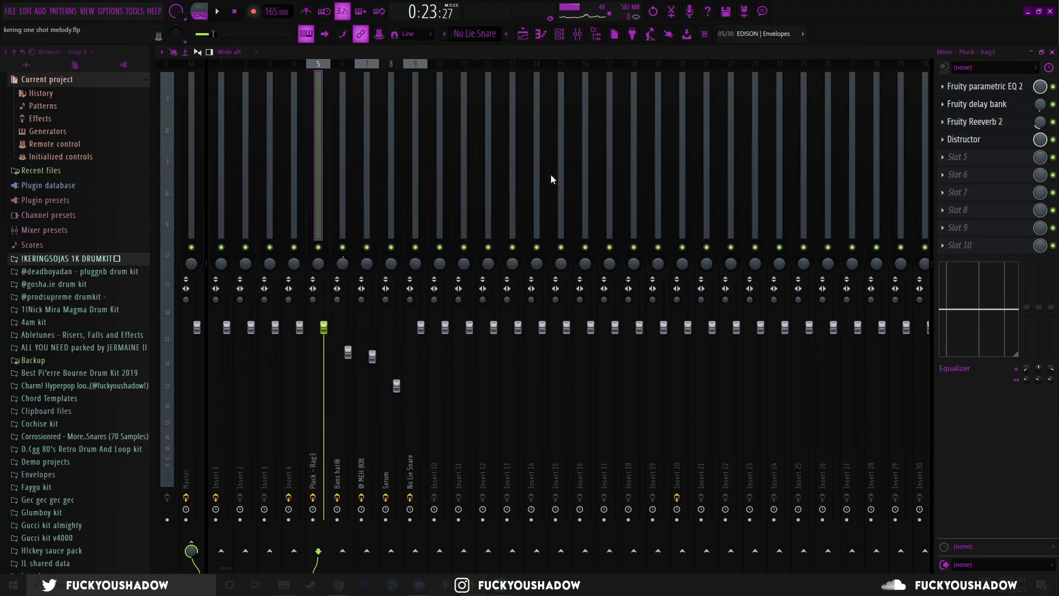
Return to the playlist and start a new empty project.
left_click(523, 34)
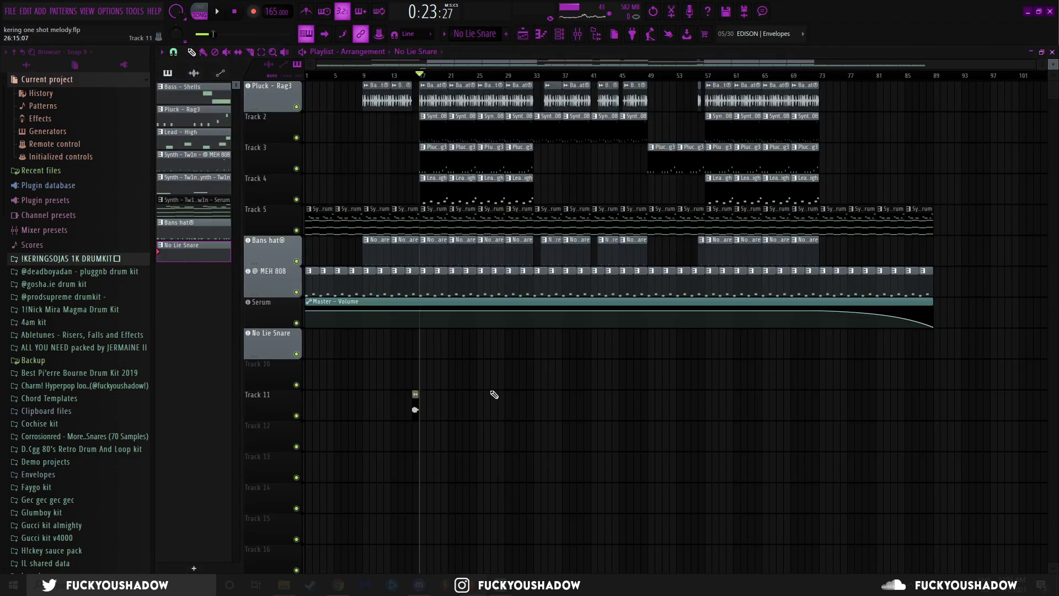
key("ctrl+n")
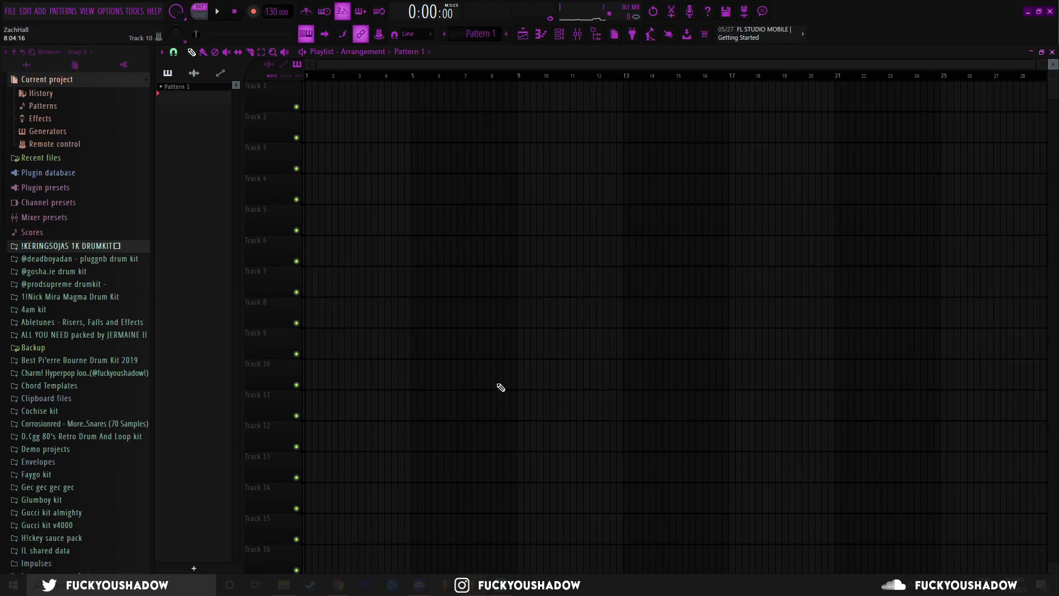